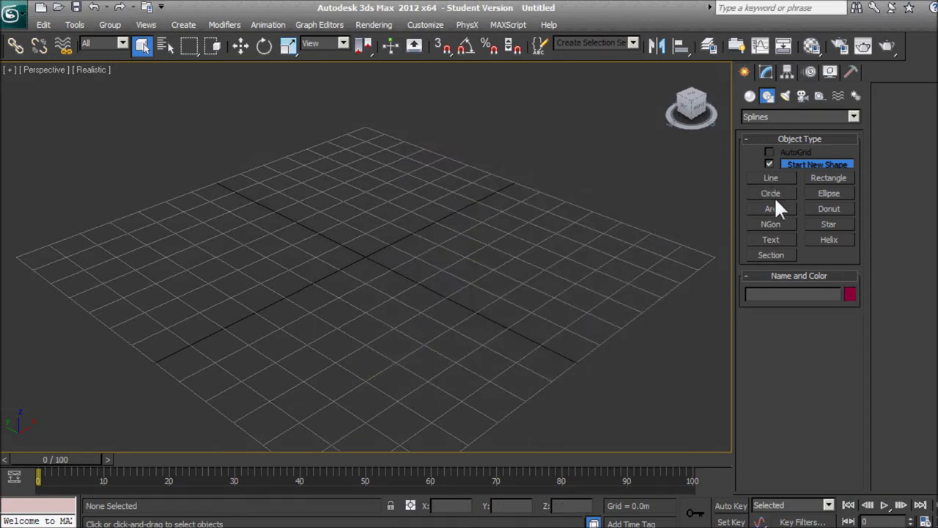
Step: Create a Plane on the ground grid and rotate it 90° on X to stand upright
click(749, 96)
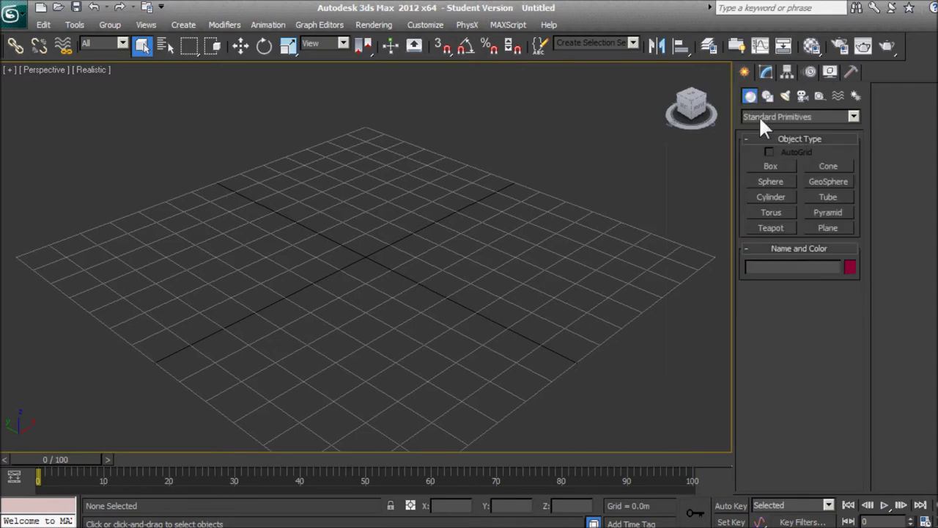
click(826, 228)
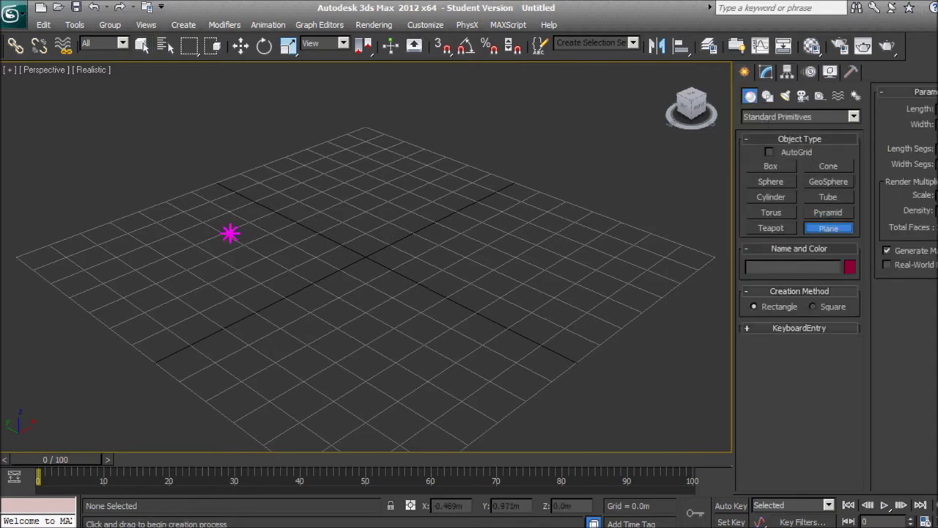
drag(578, 215, 227, 235)
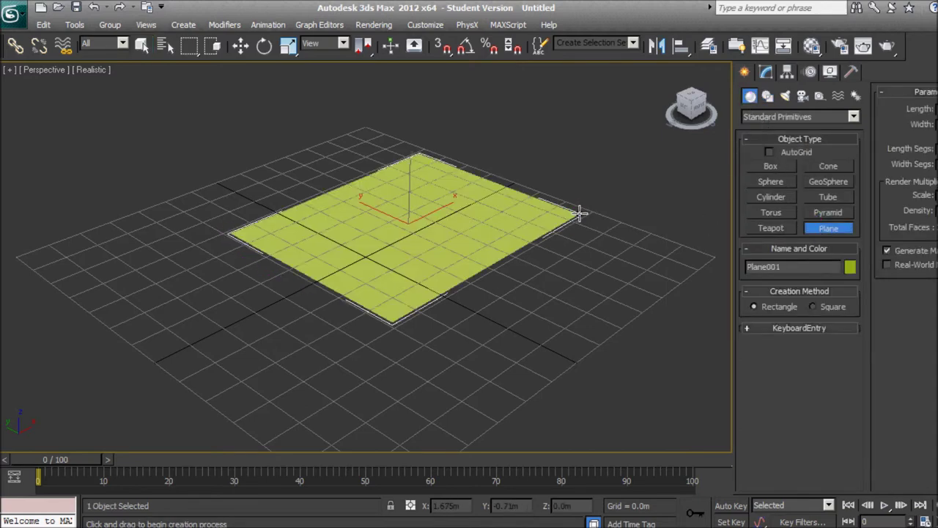
click(263, 50)
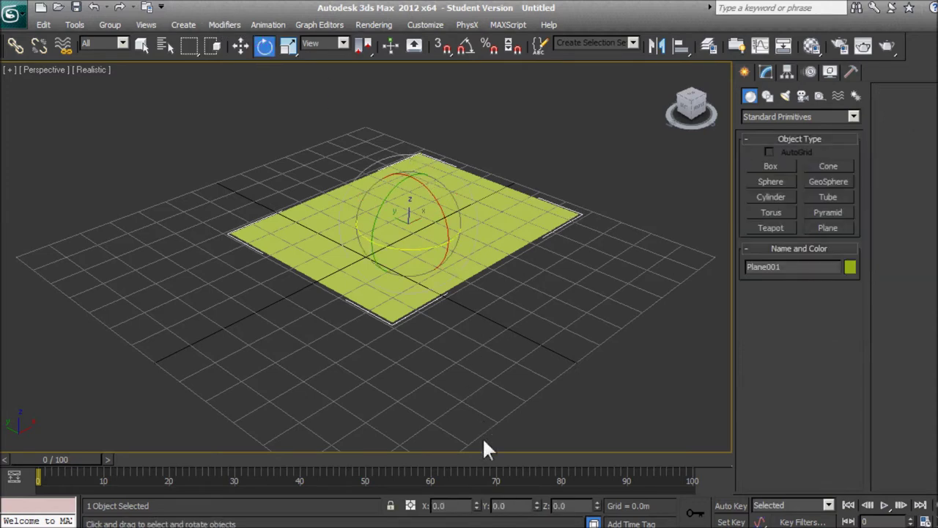
text(90)
key(Return)
Step: Move the plane up above the grid and scale it uniformly into a wide wall
click(240, 45)
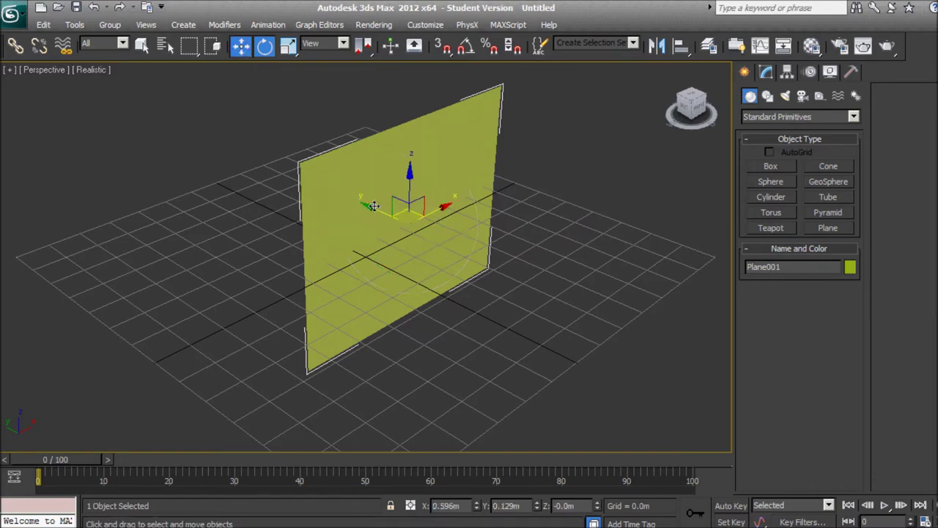
drag(373, 209, 281, 171)
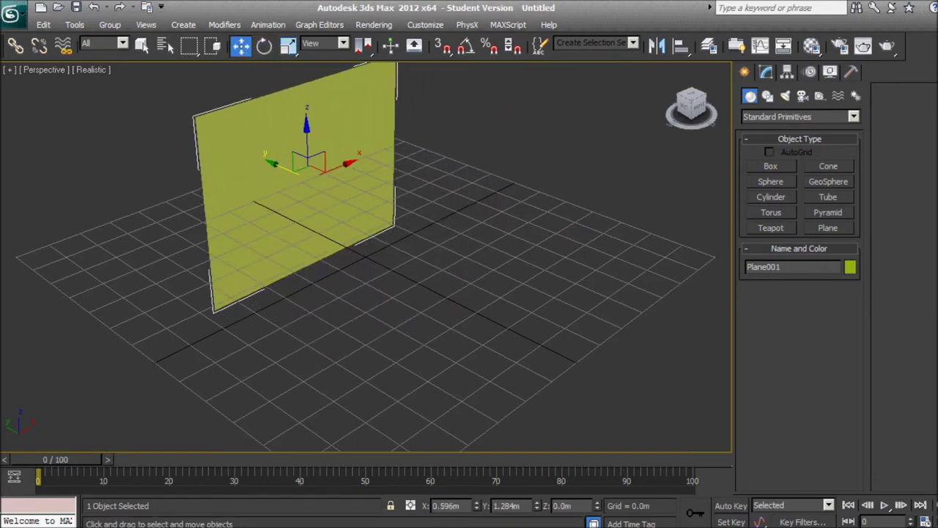
middle_drag(477, 278, 495, 329)
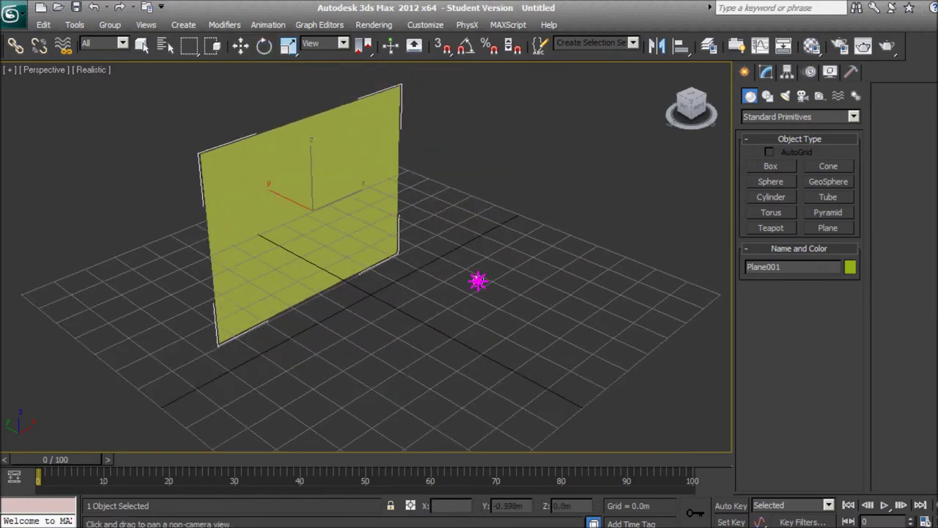
click(240, 46)
drag(318, 199, 320, 155)
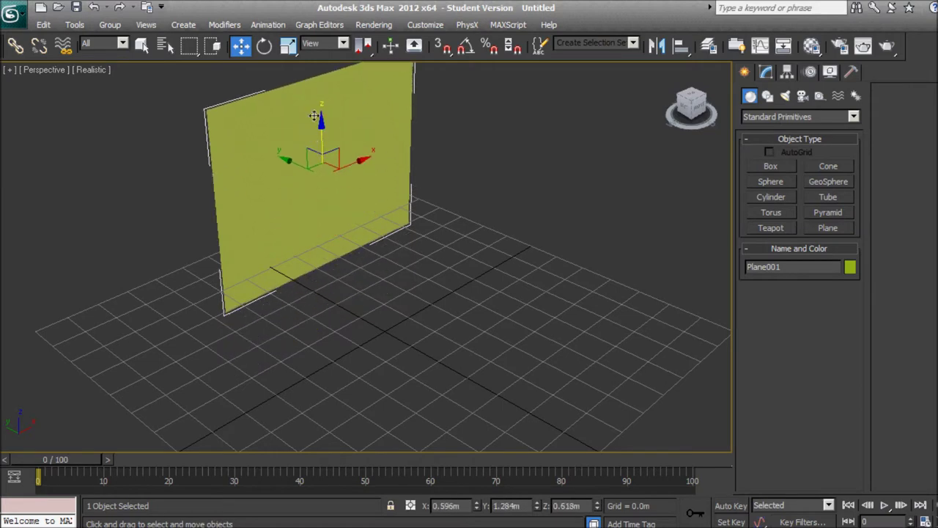
click(288, 45)
drag(272, 189, 242, 203)
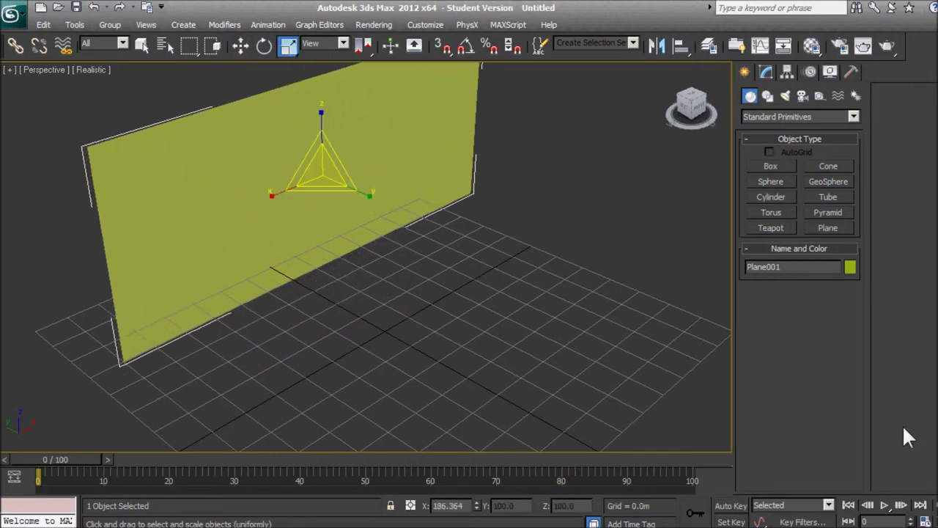
Step: Orbit the view to face the plane, deselect it, and bring up Render Setup with F10
alt+middle_drag(680, 402, 616, 411)
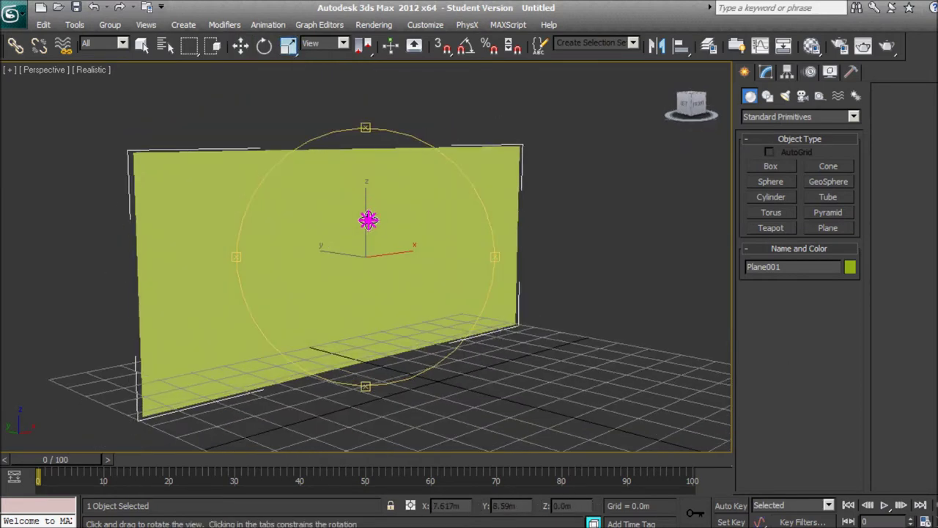
right_click(555, 220)
click(644, 186)
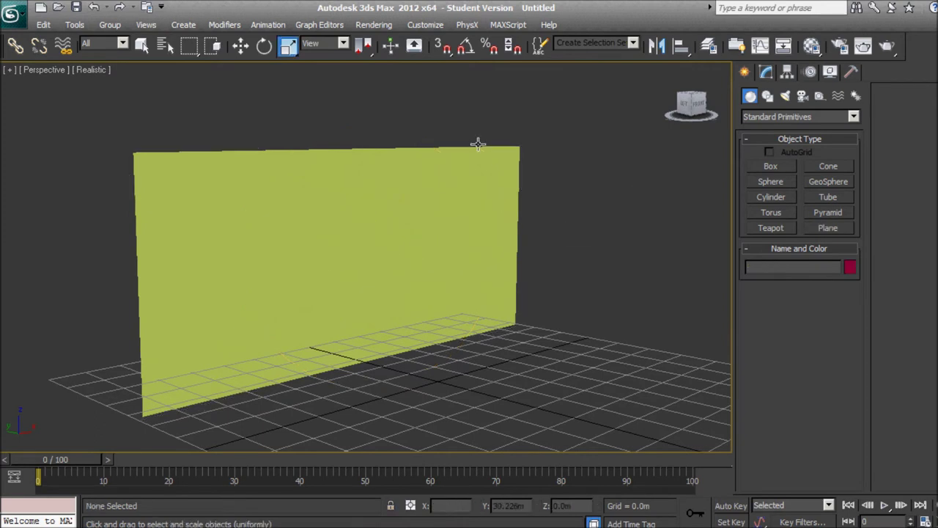
key(F10)
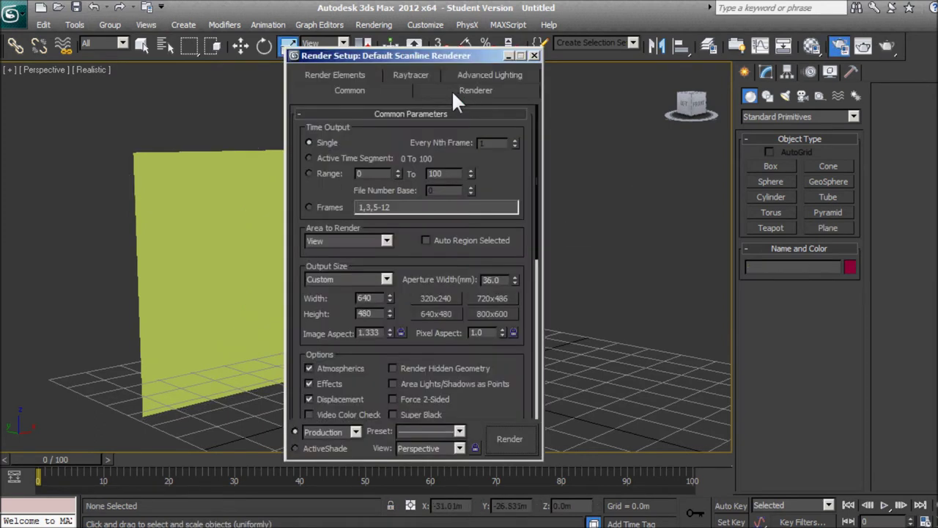
Step: Reopen Render Setup from the Rendering menu and scroll down to Assign Renderer
click(373, 25)
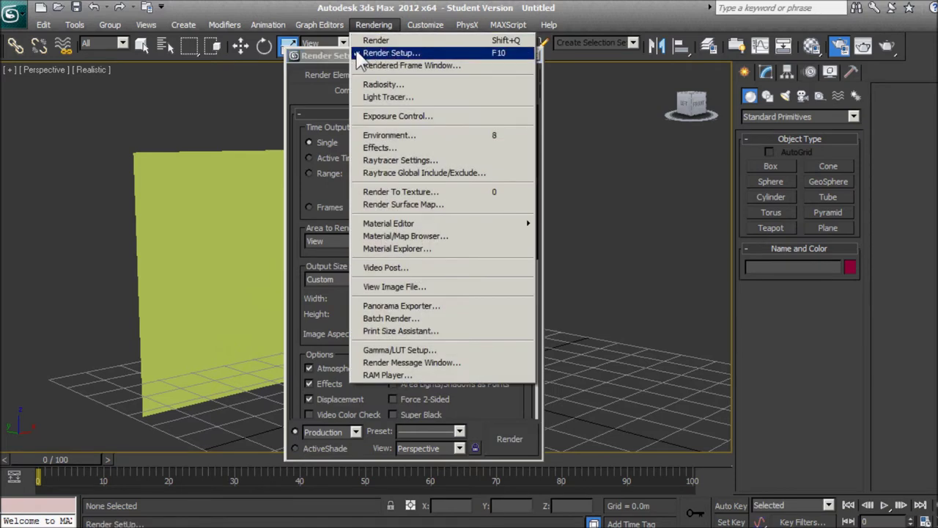
click(384, 53)
click(374, 24)
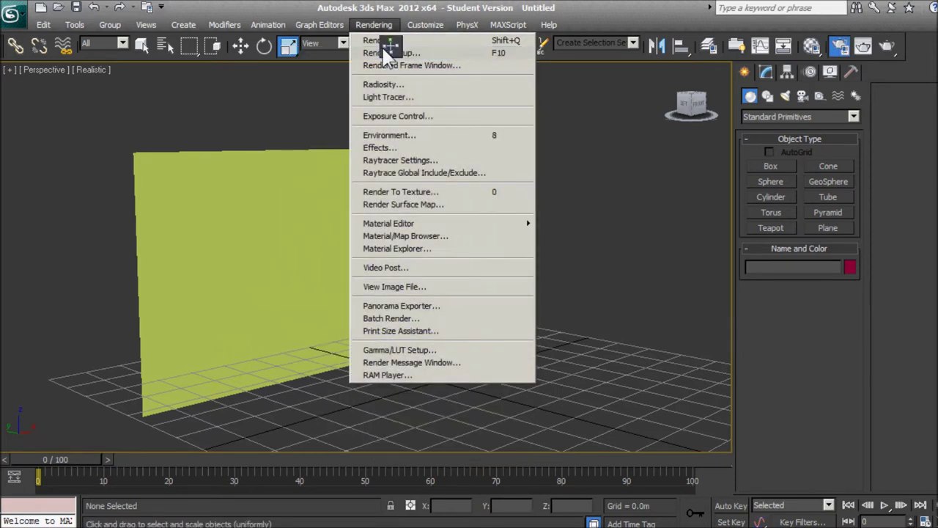
click(384, 53)
scroll(495, 246, down, 3)
scroll(497, 238, down, 5)
scroll(491, 275, down, 2)
Step: Assign mental ray Renderer as the Production renderer, then minimize Render Setup
click(411, 410)
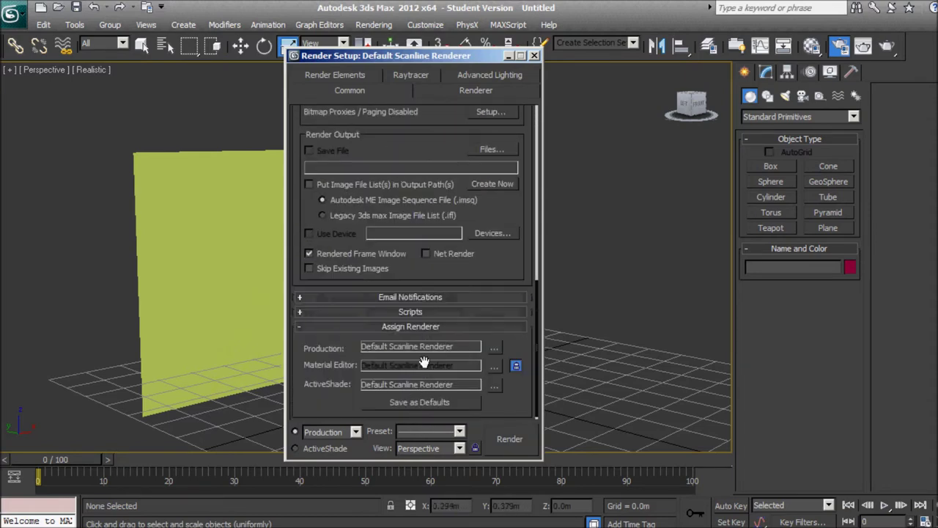
click(495, 346)
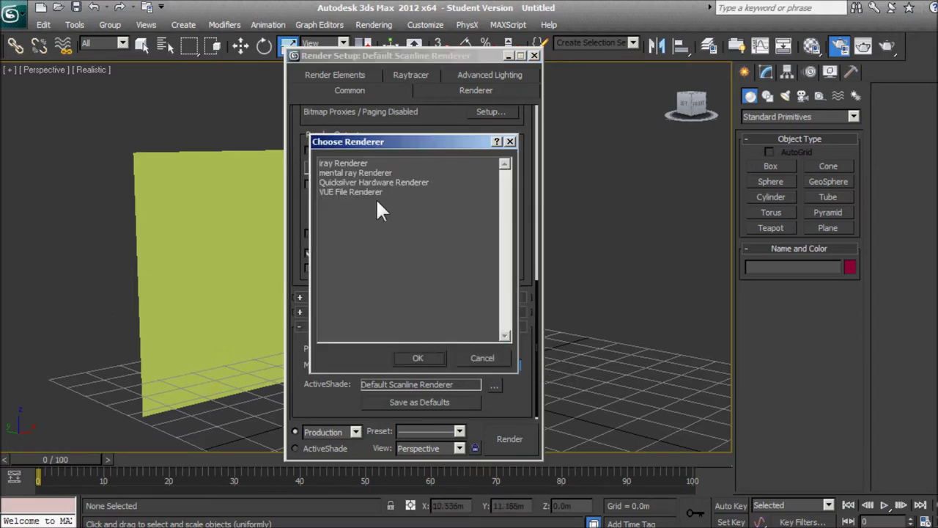
click(347, 171)
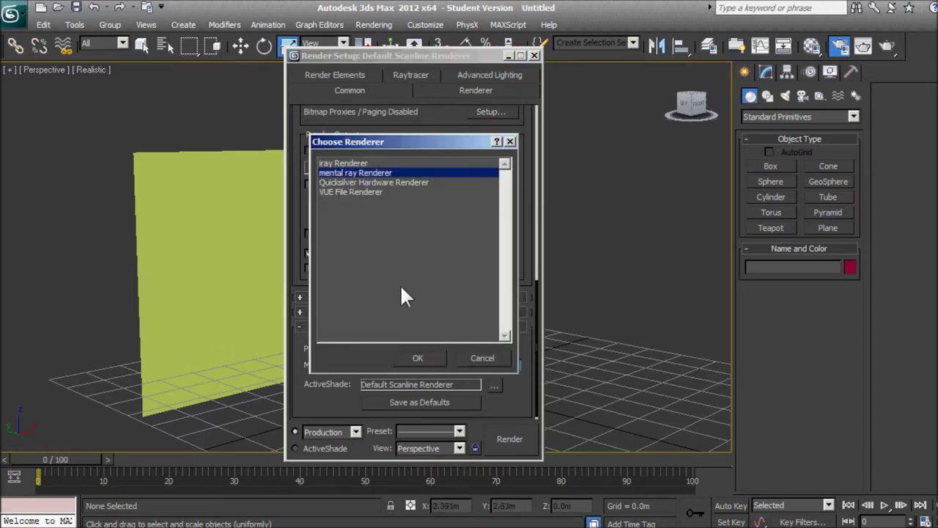
click(432, 359)
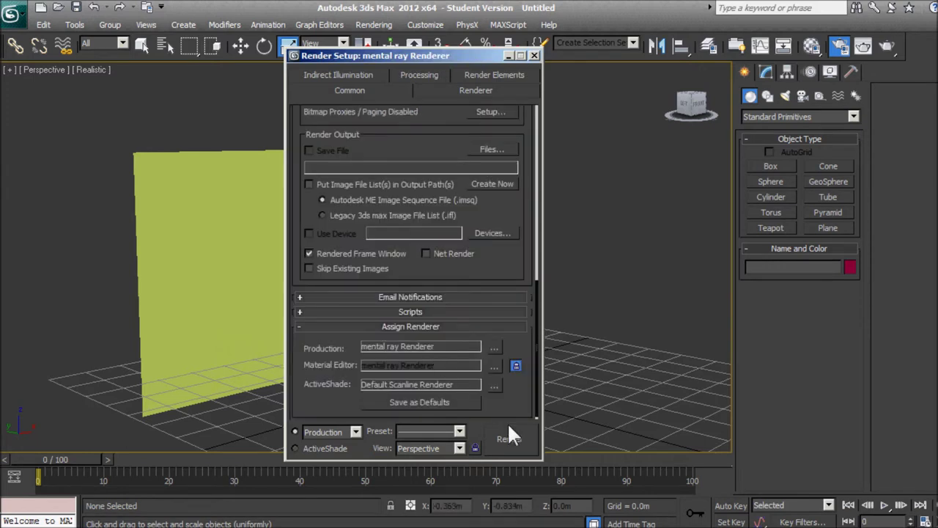
click(507, 56)
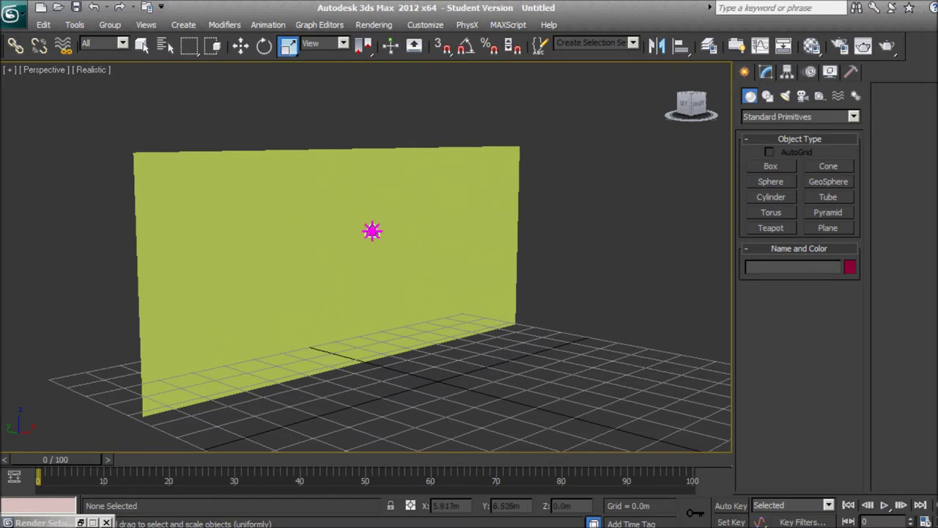
Step: With the plane selected, set the 01 - Default sample material to Autodesk Concrete
click(372, 230)
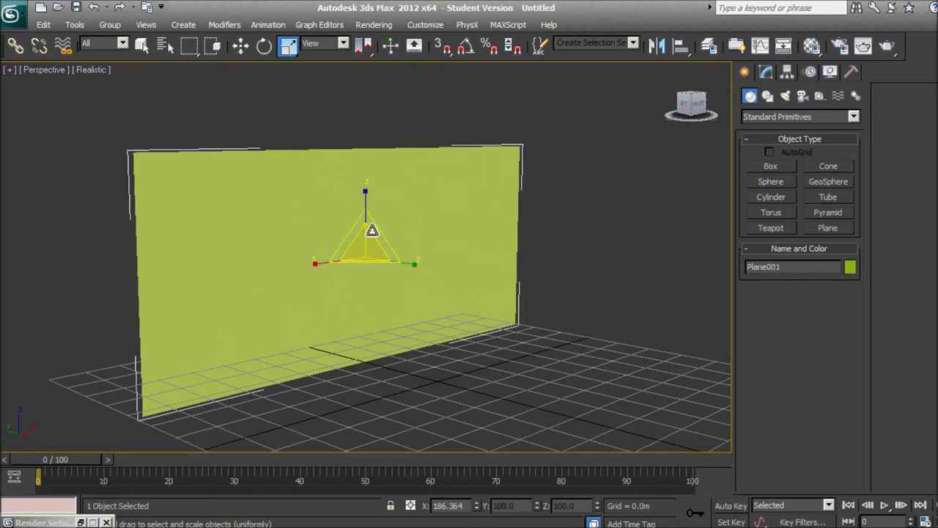
click(811, 46)
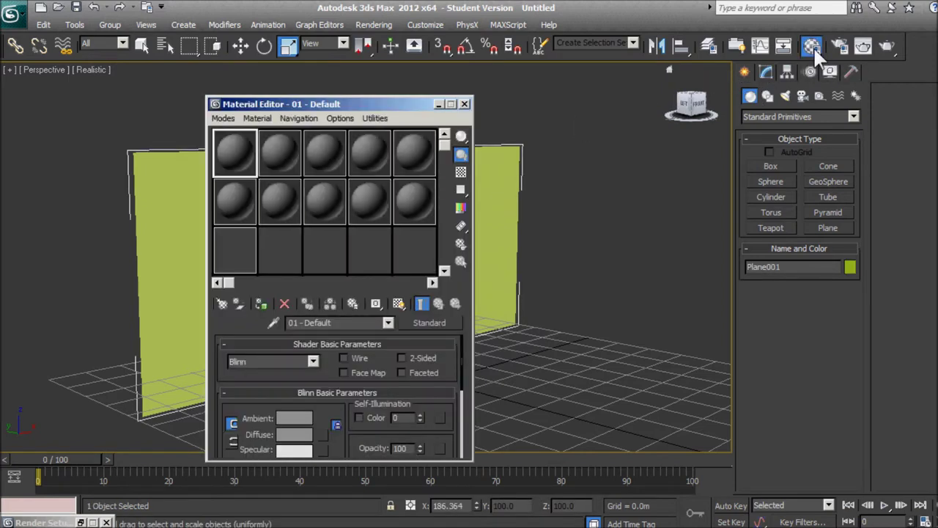
click(426, 323)
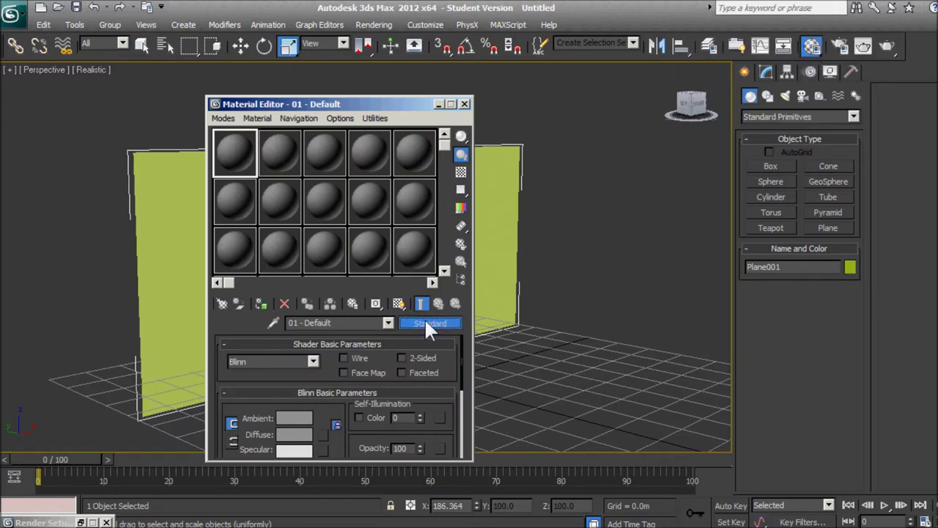
click(420, 343)
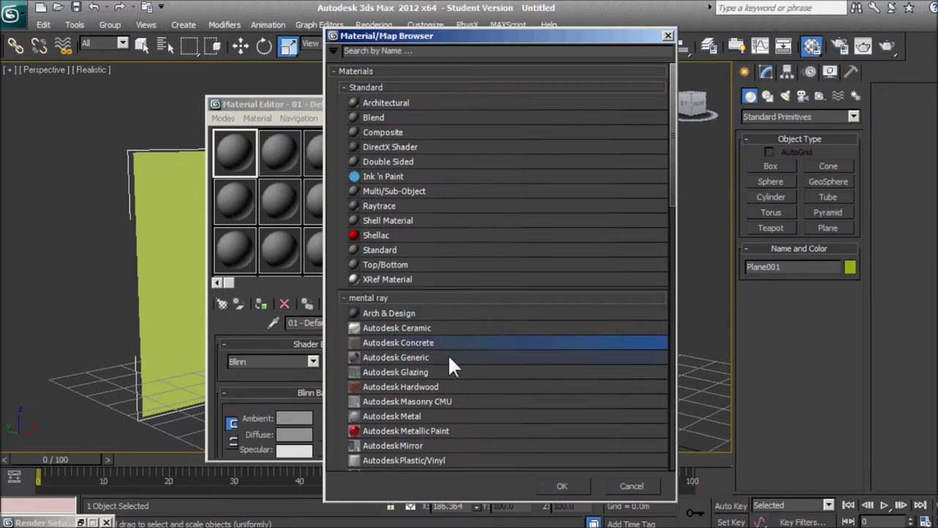
scroll(450, 359, down, 3)
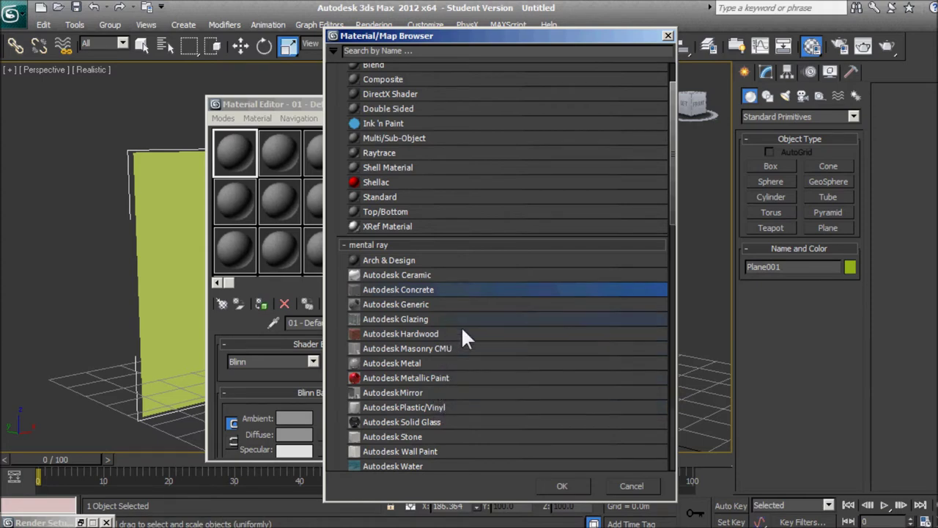
click(564, 486)
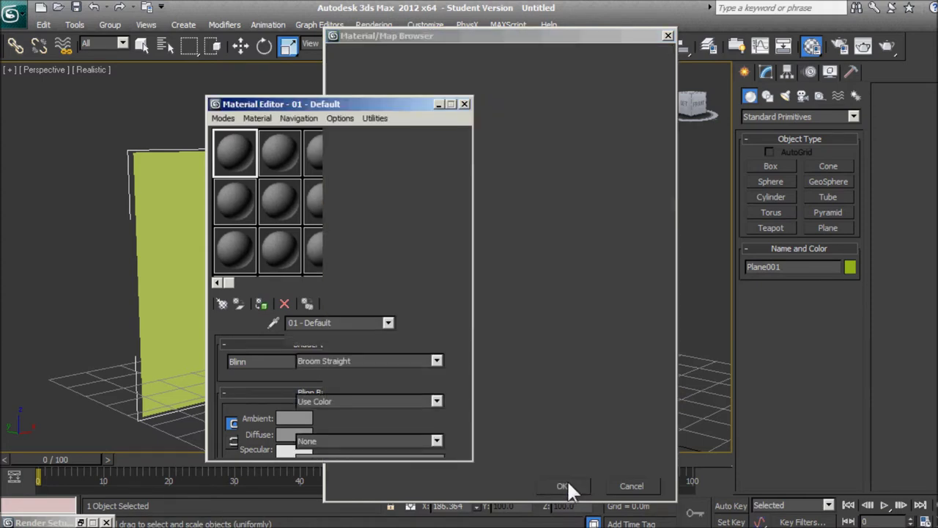
Step: Keep Broom Straight as the concrete finish bump and review the Concrete parameters
click(436, 361)
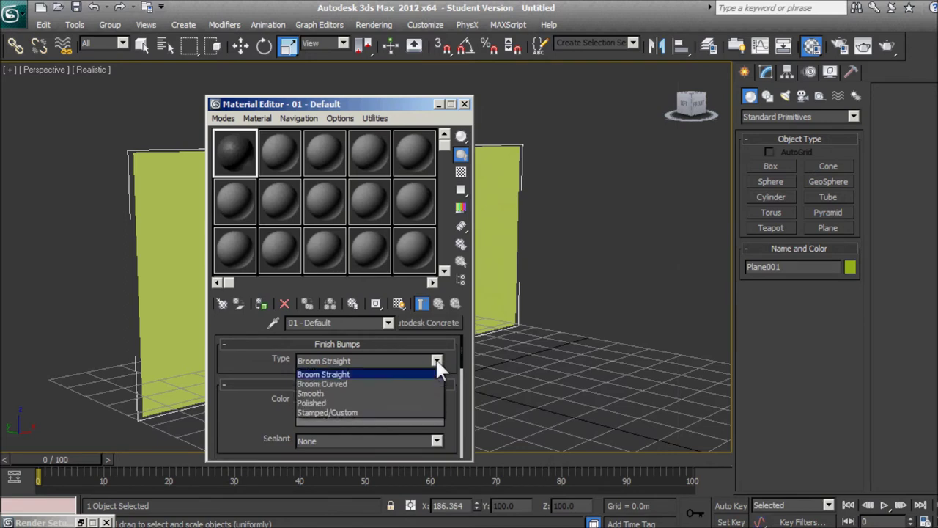
click(435, 359)
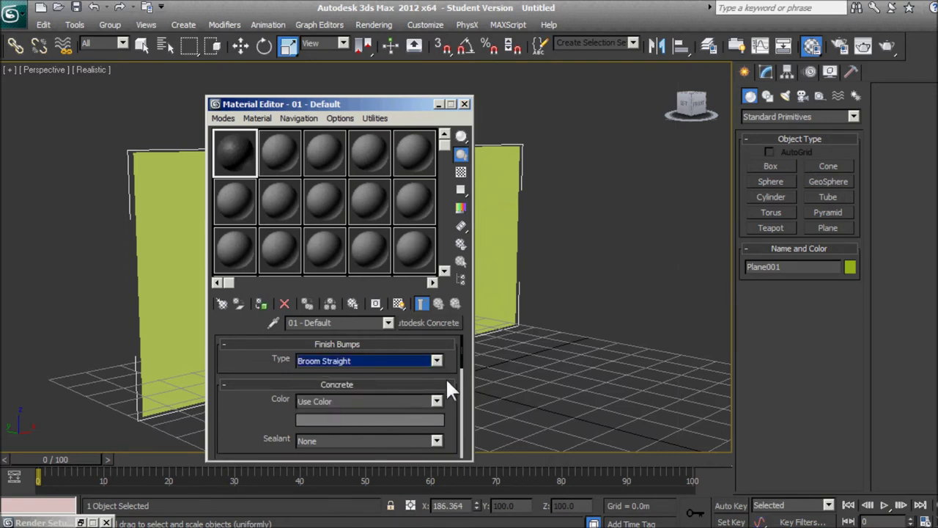
scroll(446, 379, down, 5)
scroll(439, 366, down, 5)
scroll(418, 384, down, 5)
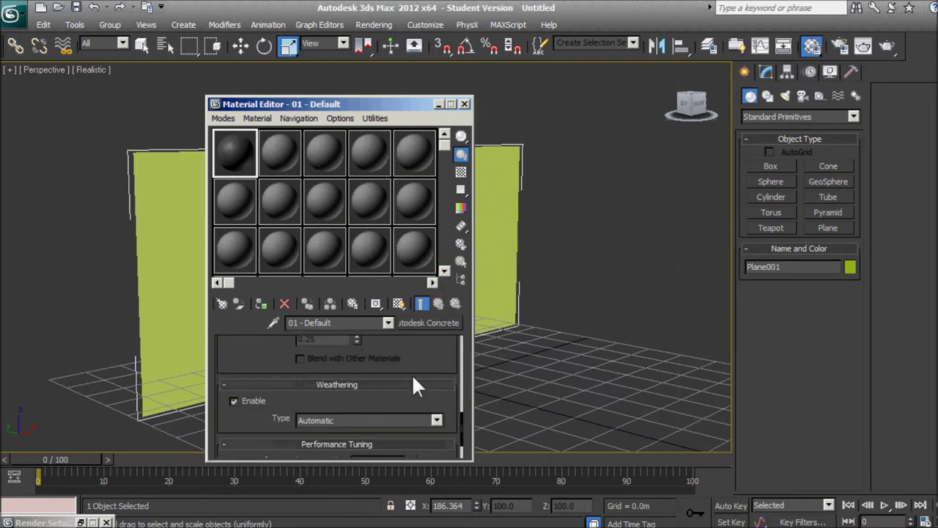
scroll(414, 380, down, 2)
scroll(414, 380, up, 5)
scroll(420, 379, up, 5)
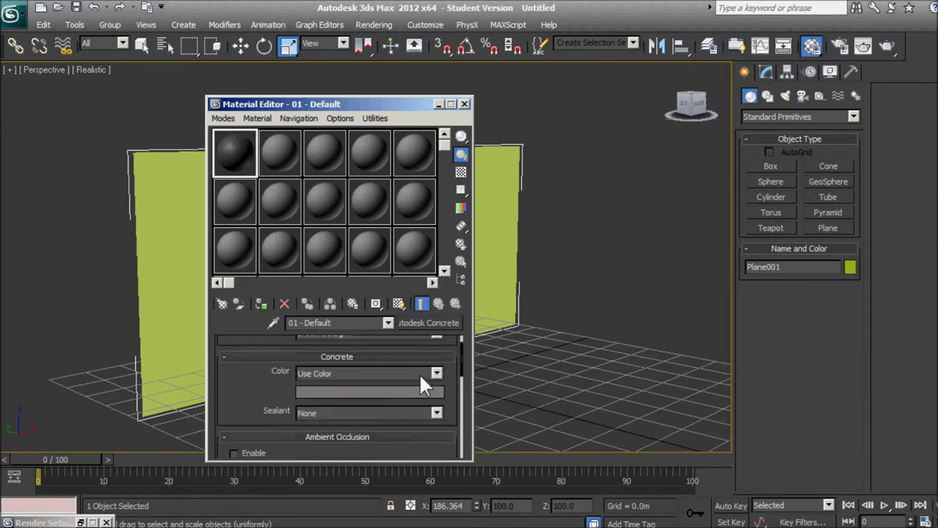
scroll(420, 376, up, 1)
click(428, 323)
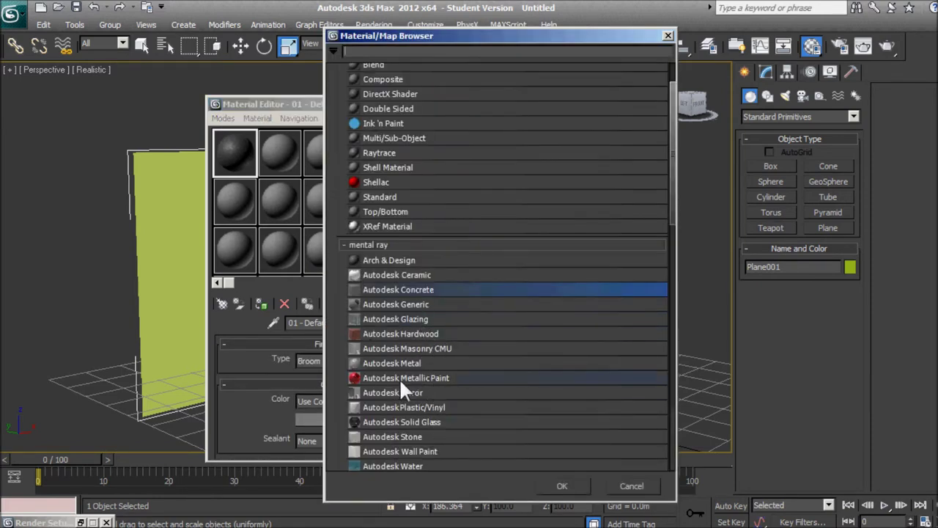
Step: Switch the sample material to Autodesk Hardwood and review its Wood settings
click(455, 333)
click(558, 483)
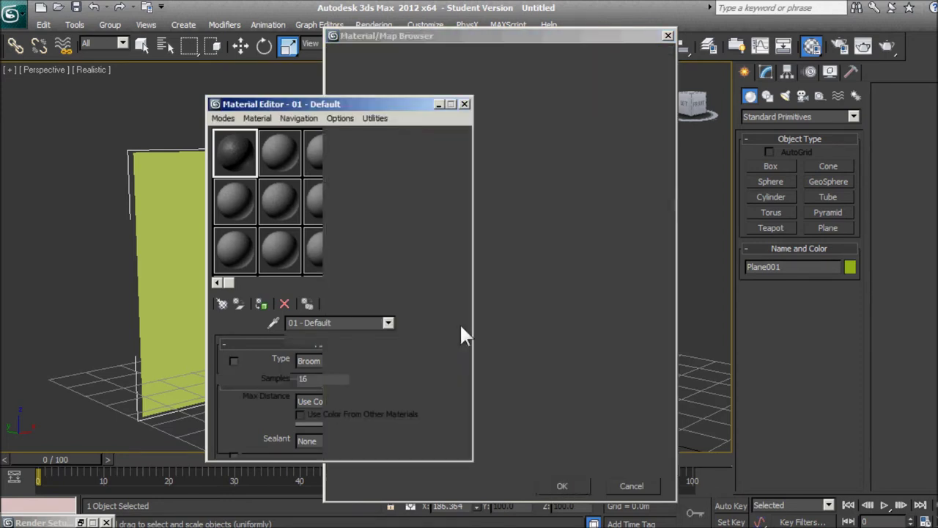
drag(308, 105, 291, 58)
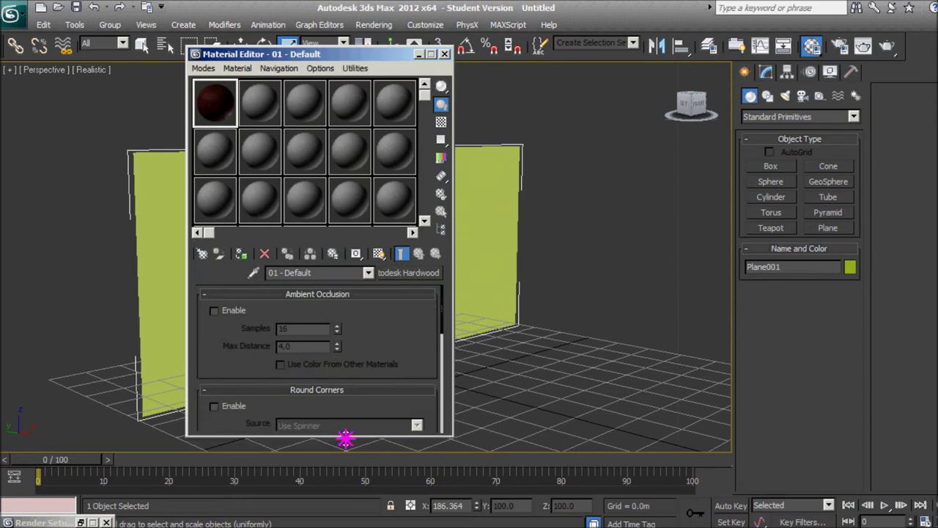
drag(342, 412, 344, 469)
scroll(404, 326, down, 2)
scroll(408, 333, down, 3)
scroll(407, 330, down, 3)
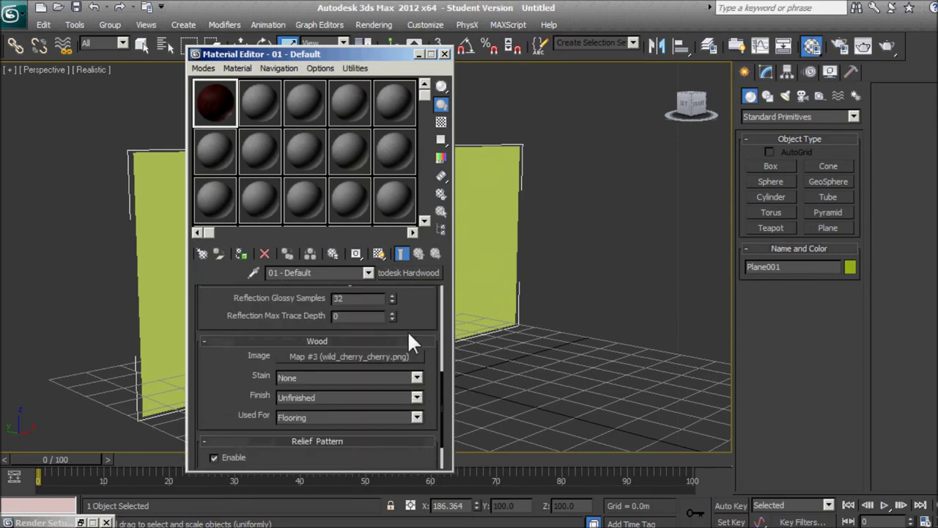
scroll(398, 347, down, 1)
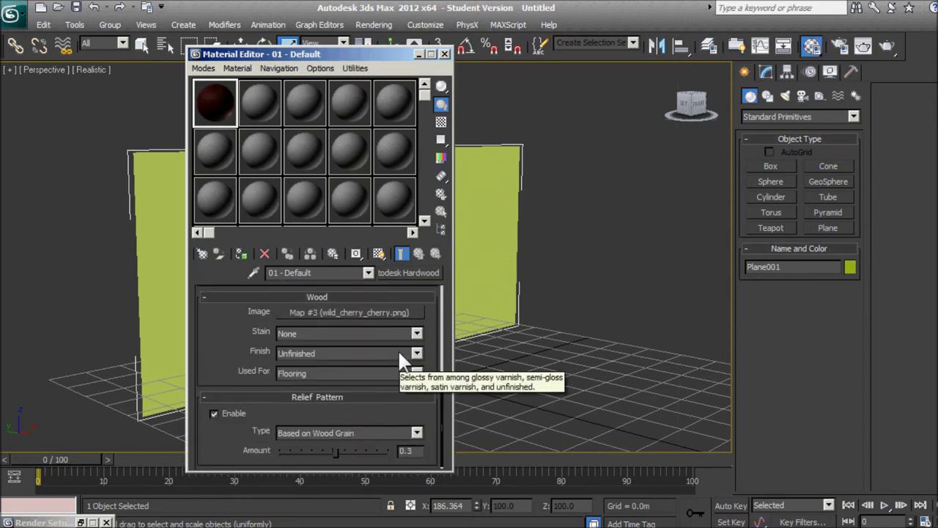
scroll(398, 349, up, 2)
scroll(398, 349, up, 1)
Step: Browse the material types past Solid Glass and change the sample material to Autodesk Metal
click(425, 273)
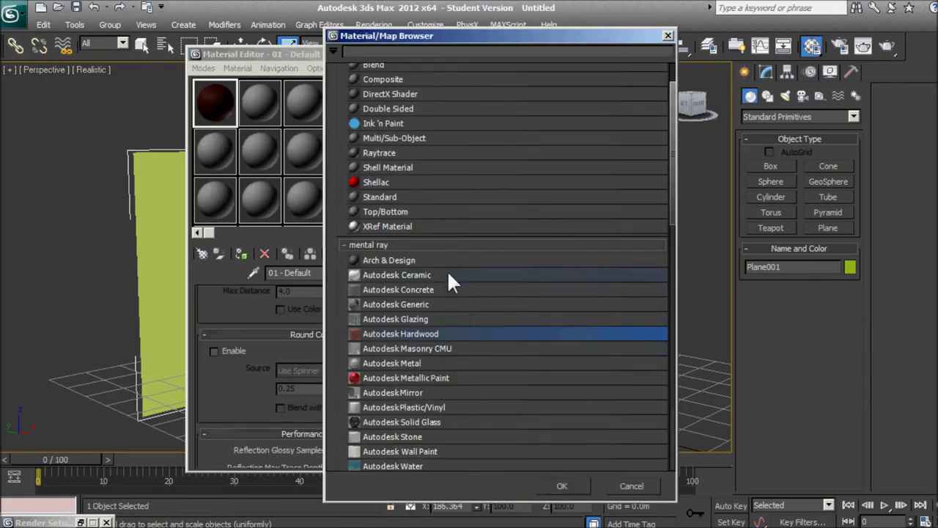
click(459, 422)
scroll(460, 422, down, 1)
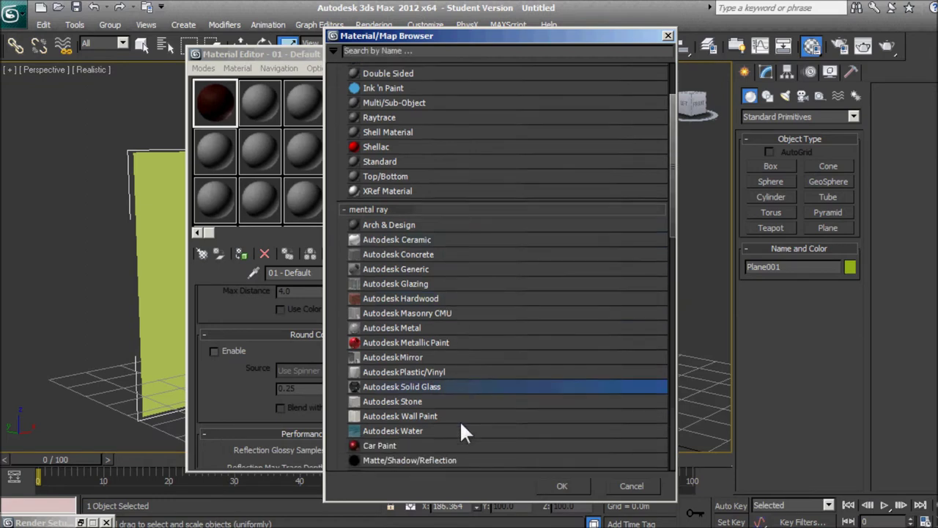
scroll(461, 425, down, 2)
scroll(461, 425, down, 1)
scroll(461, 425, up, 3)
double_click(432, 330)
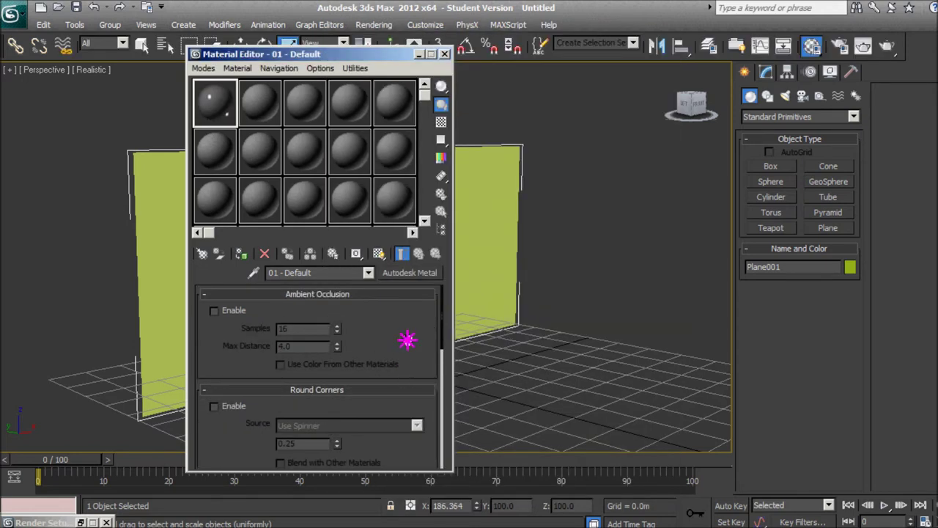
scroll(410, 356, down, 3)
scroll(418, 342, down, 2)
scroll(415, 337, down, 1)
scroll(414, 335, down, 2)
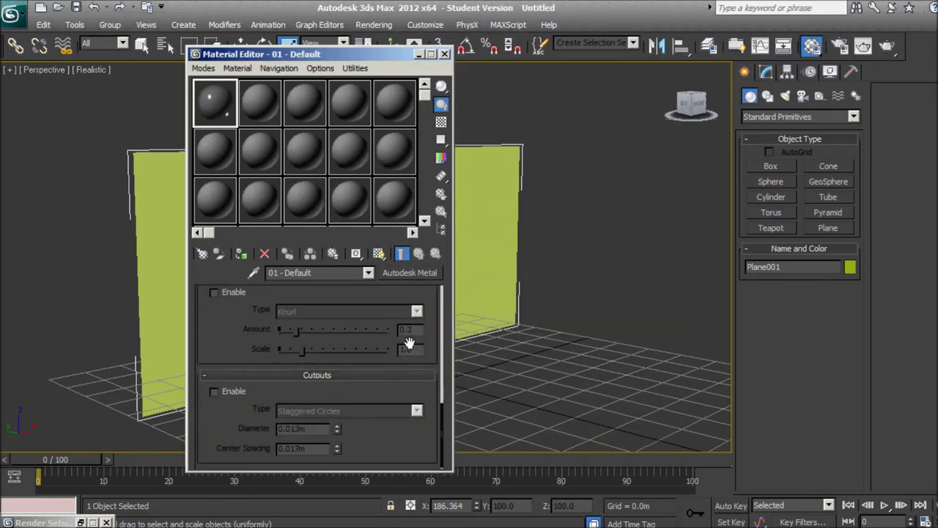
scroll(407, 352, up, 3)
click(408, 272)
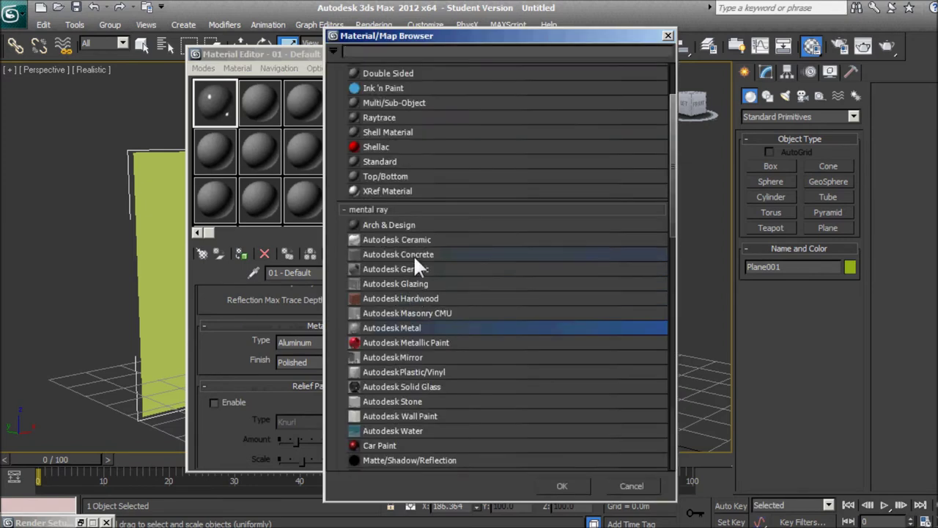
Step: Switch the sample back to Autodesk Concrete, keeping Broom Straight bump and its unchanged Use Color grey
double_click(413, 255)
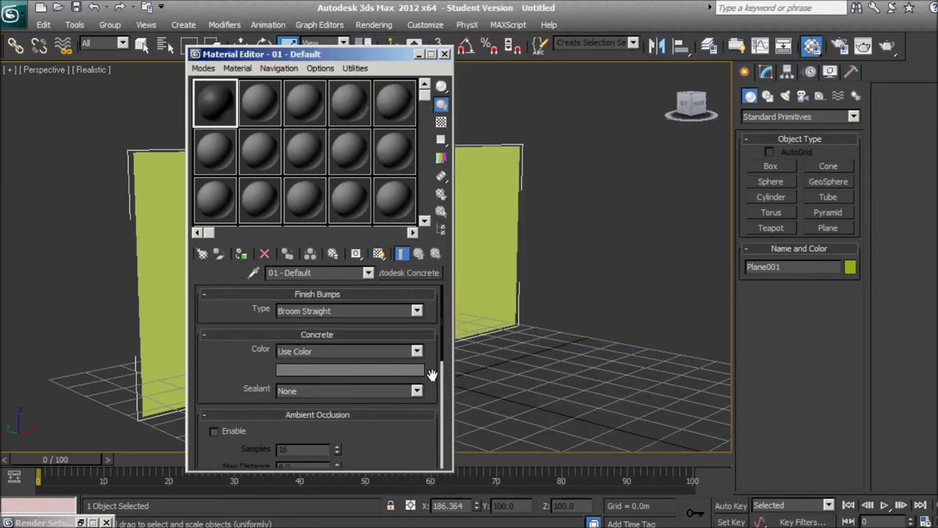
click(392, 309)
click(392, 308)
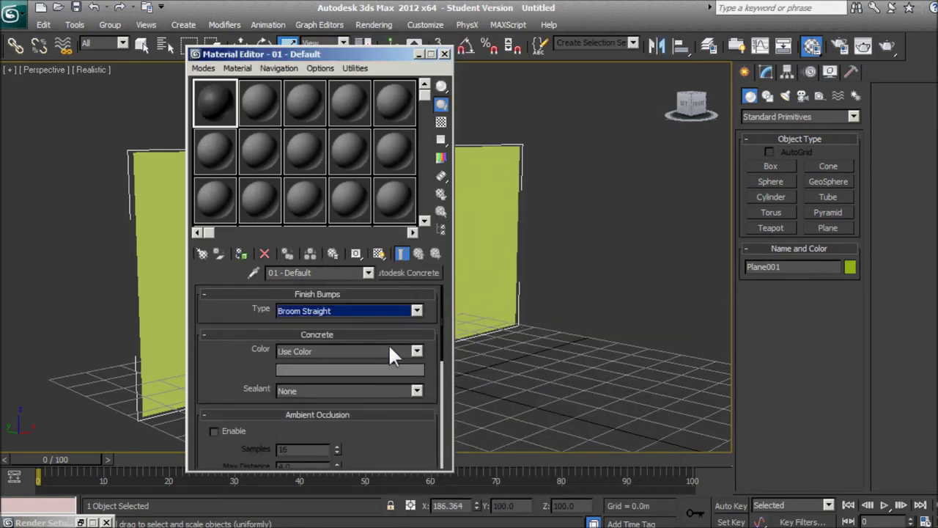
click(390, 350)
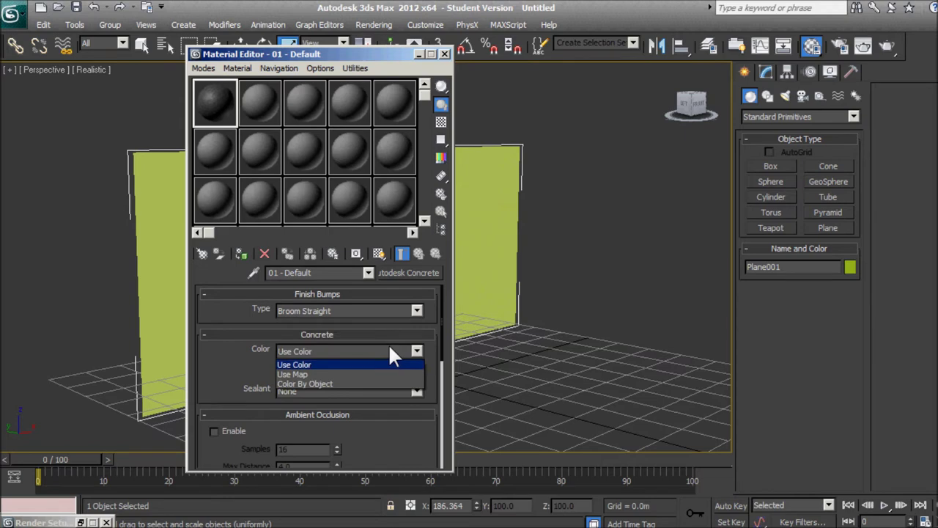
click(342, 366)
click(342, 368)
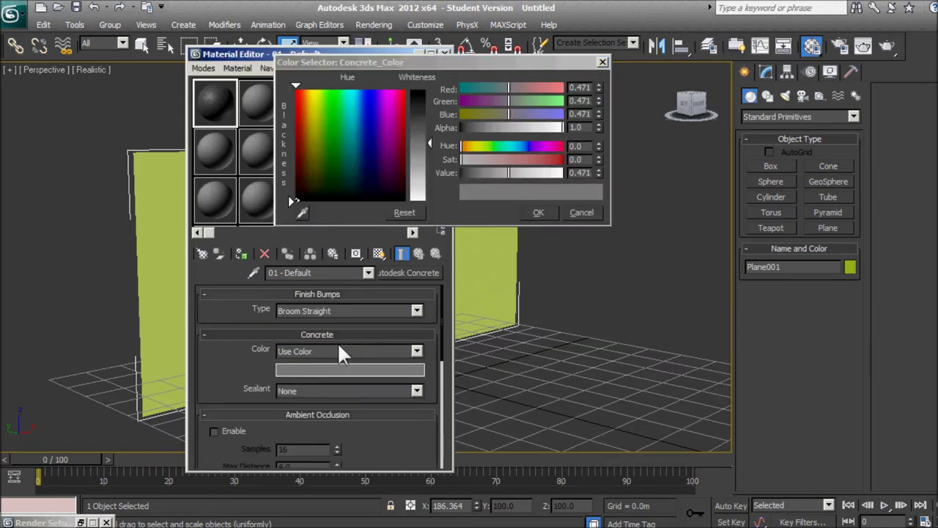
click(535, 212)
Step: Scroll through the Concrete parameters and bring up the material type list again
scroll(409, 331, down, 2)
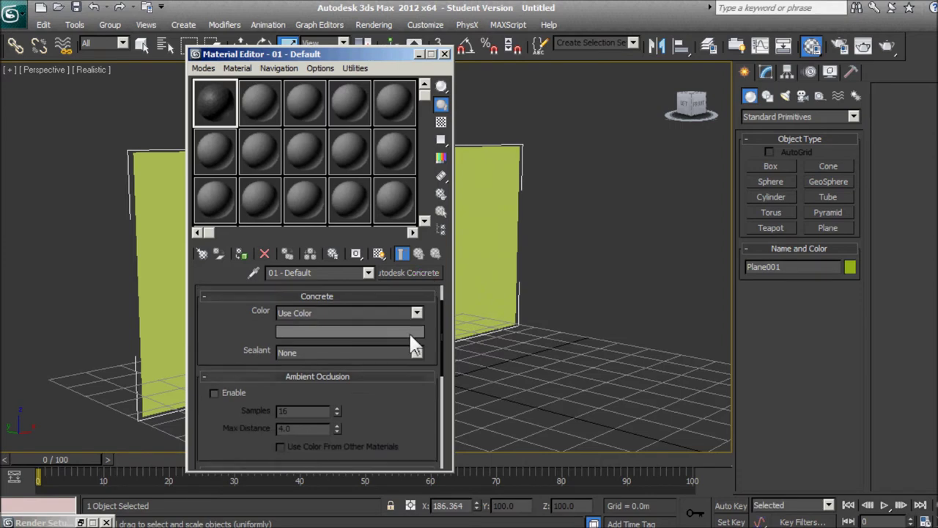
scroll(409, 338, down, 5)
scroll(409, 335, down, 3)
scroll(405, 335, up, 5)
scroll(395, 330, up, 4)
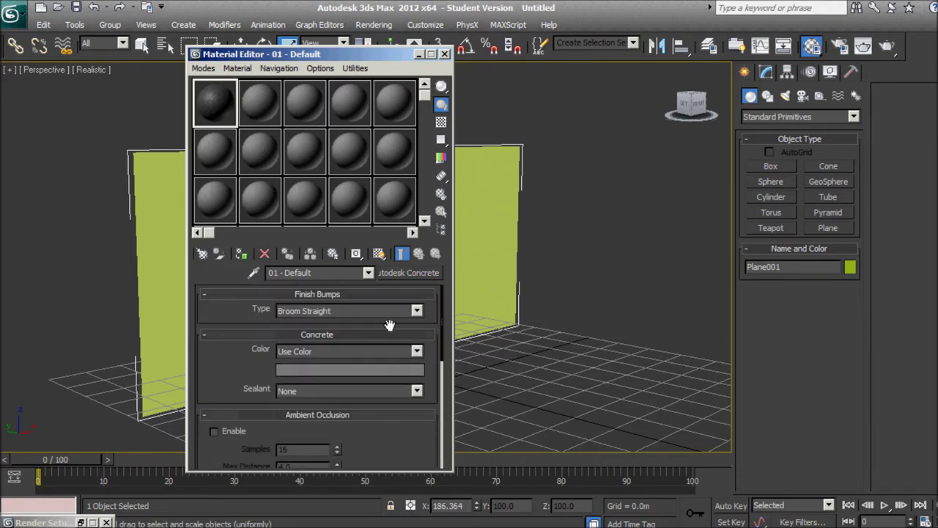
click(408, 273)
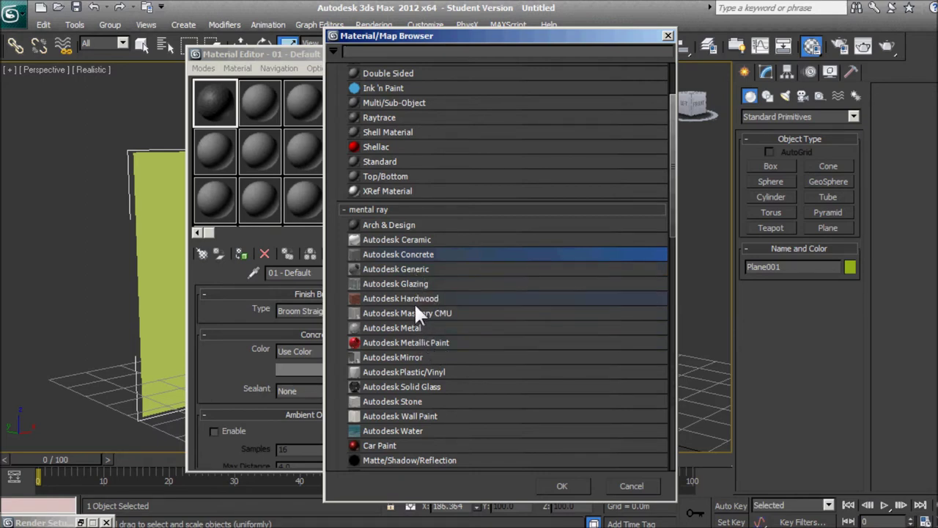
Step: Try Autodesk Masonry CMU, then change the sample material to Autodesk Generic
double_click(416, 313)
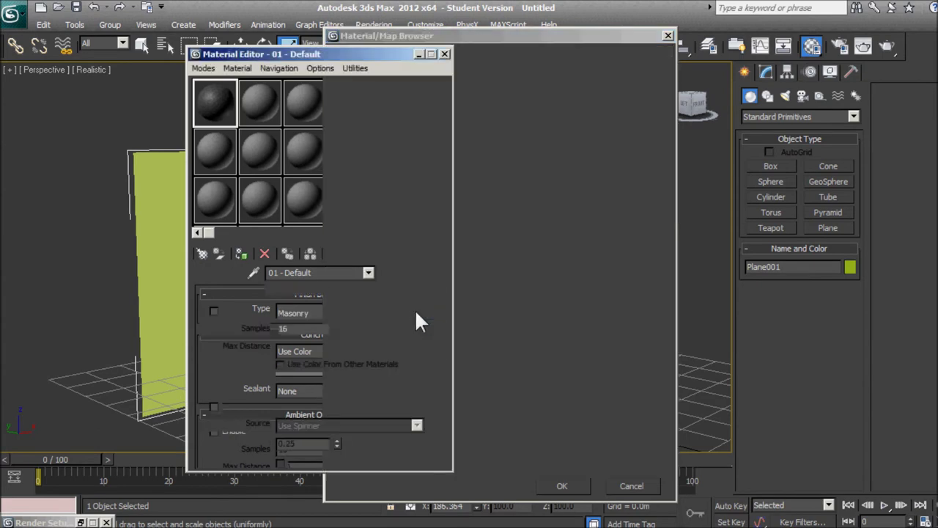
click(425, 272)
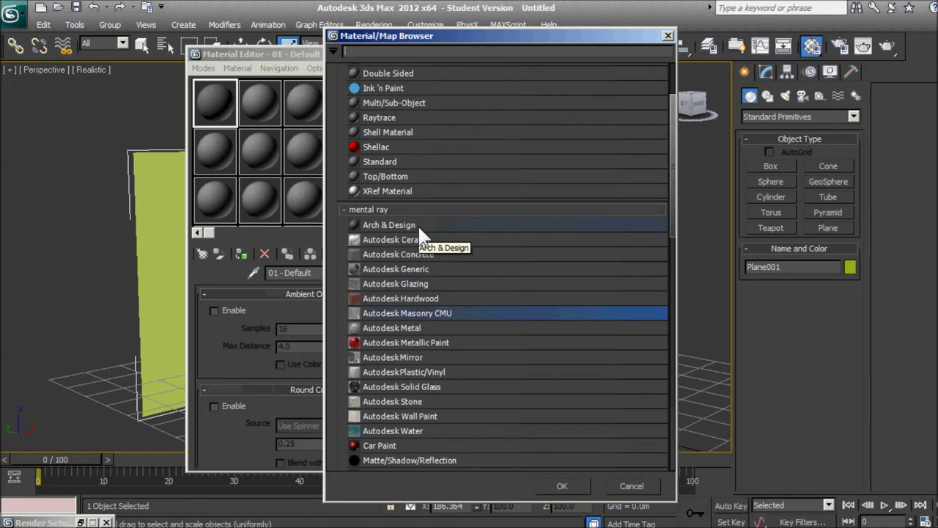
double_click(438, 268)
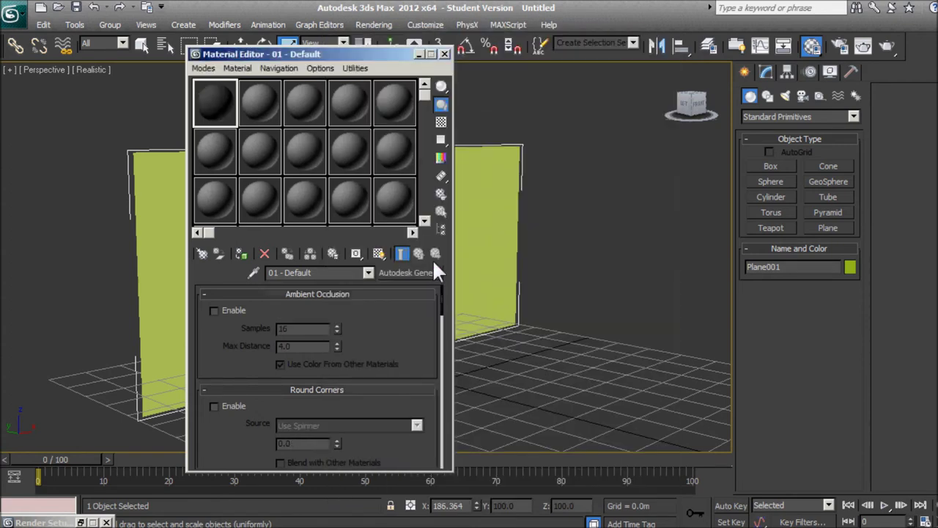
Step: Scroll through the Autodesk Generic rollouts and back up to the Generic color and image settings
scroll(389, 330, down, 3)
scroll(413, 318, down, 3)
scroll(413, 314, down, 3)
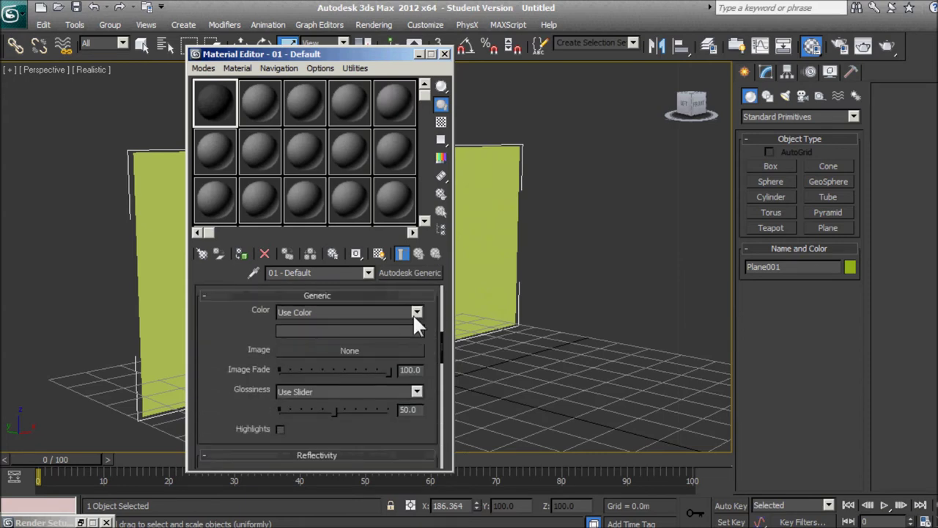
mouse_move(416, 322)
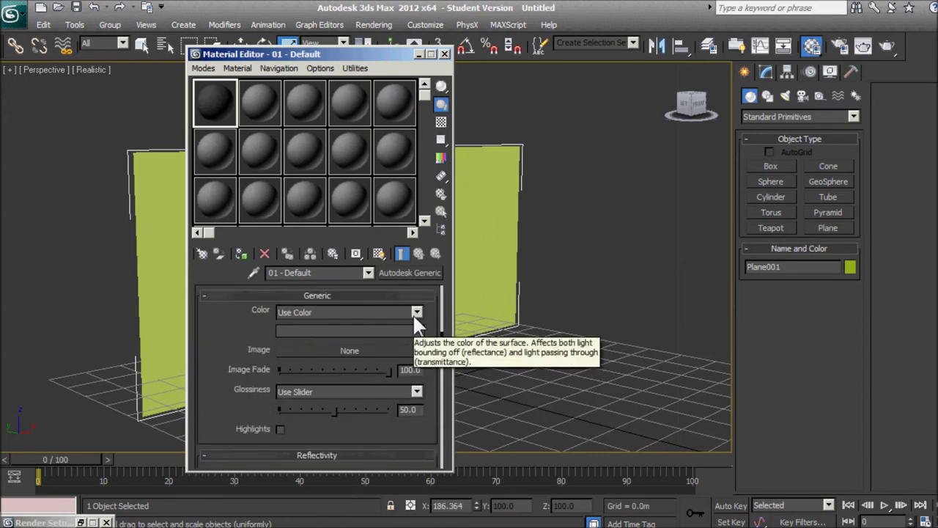
scroll(413, 314, down, 2)
scroll(413, 314, down, 3)
scroll(413, 313, down, 3)
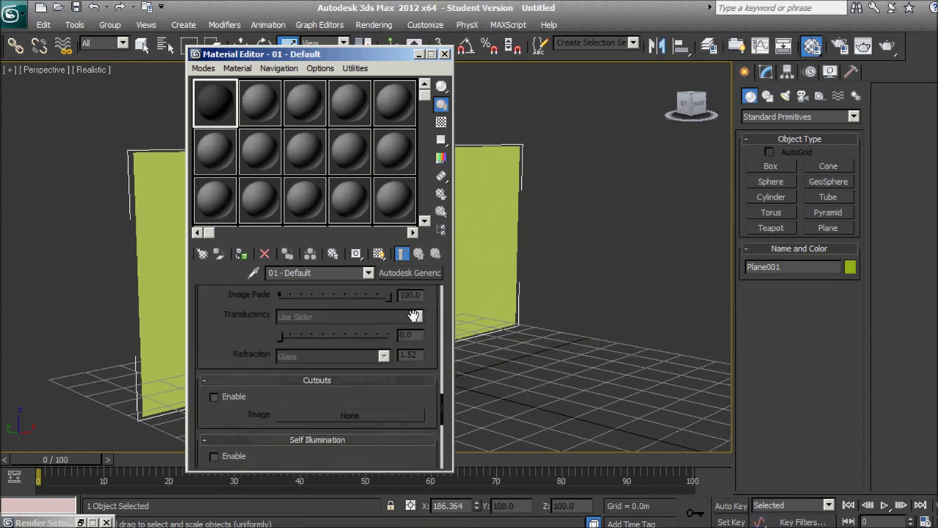
scroll(415, 315, down, 2)
scroll(414, 322, down, 2)
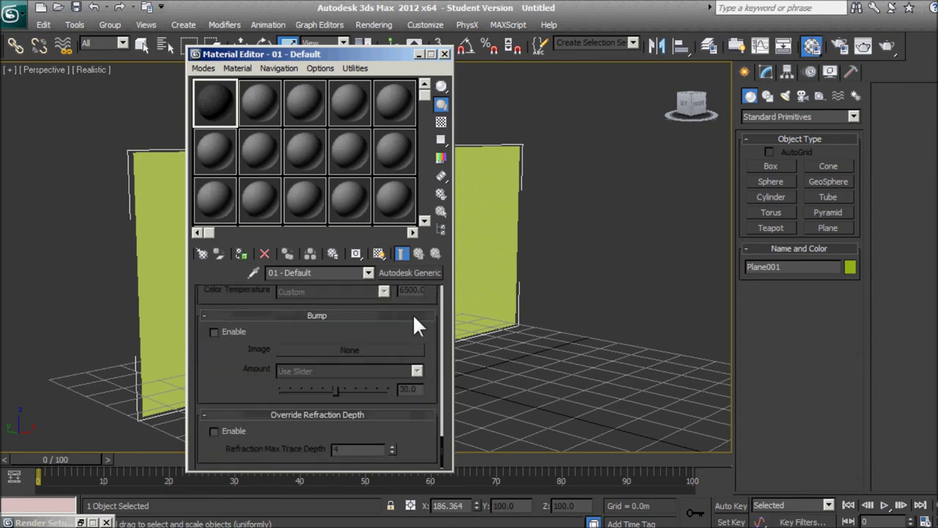
scroll(413, 329, up, 2)
scroll(403, 403, up, 2)
scroll(403, 402, up, 2)
scroll(401, 402, up, 2)
scroll(401, 401, up, 2)
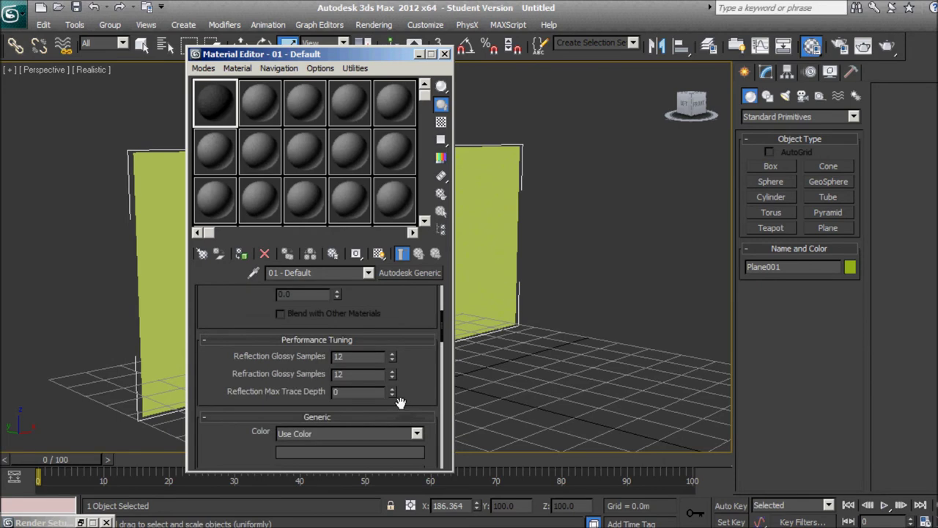
scroll(399, 400, down, 1)
Step: Keep Use Color and load the BARK5 bark image as a Bitmap for the Generic Image
click(416, 367)
click(343, 367)
click(324, 403)
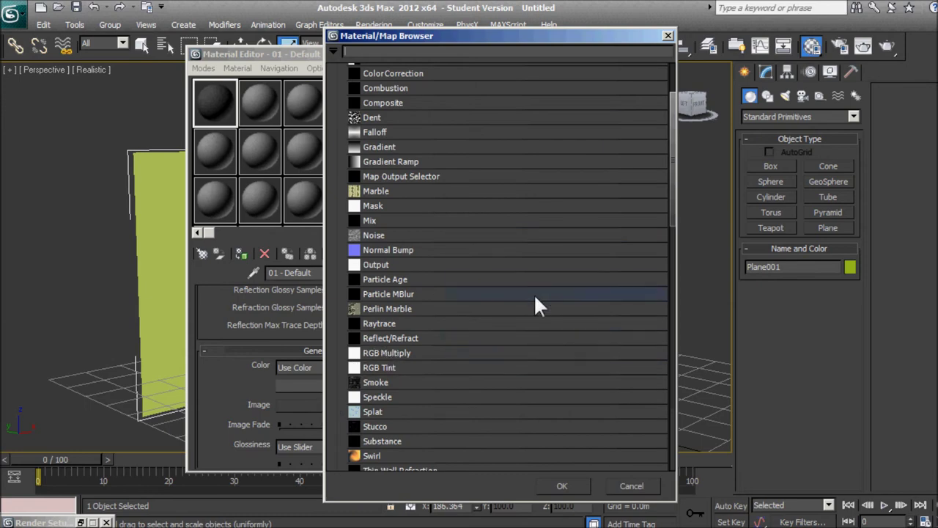
scroll(535, 296, up, 2)
double_click(386, 103)
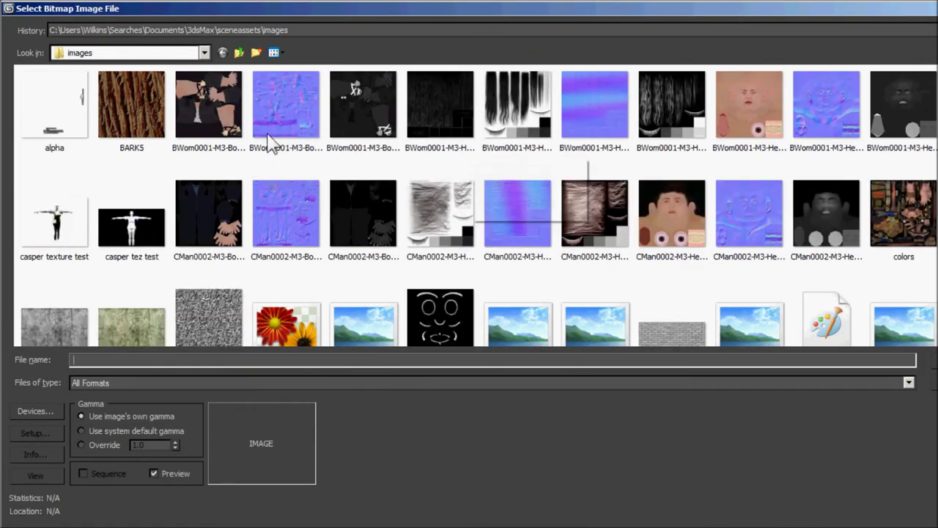
click(121, 111)
key(Return)
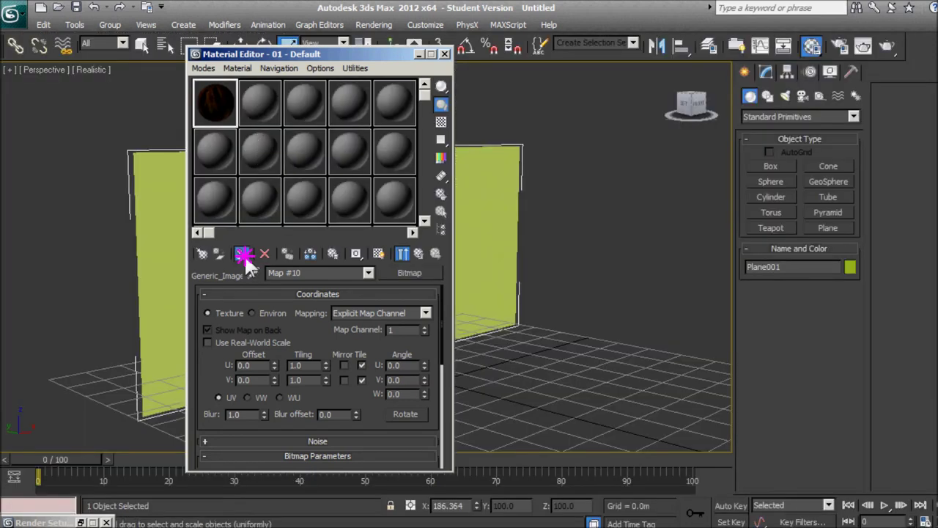
Step: Assign the bark material to the plane and drag its Image map onto sample slot 2
click(244, 255)
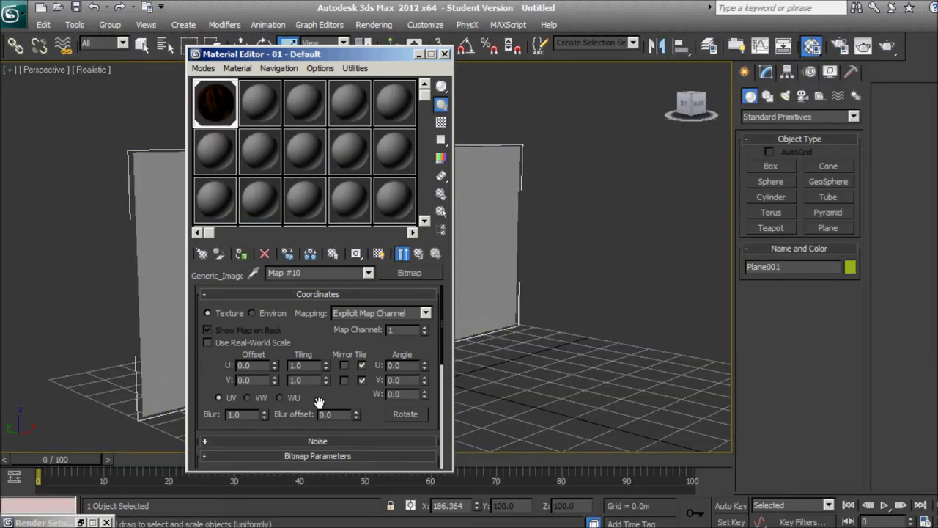
drag(362, 425, 384, 271)
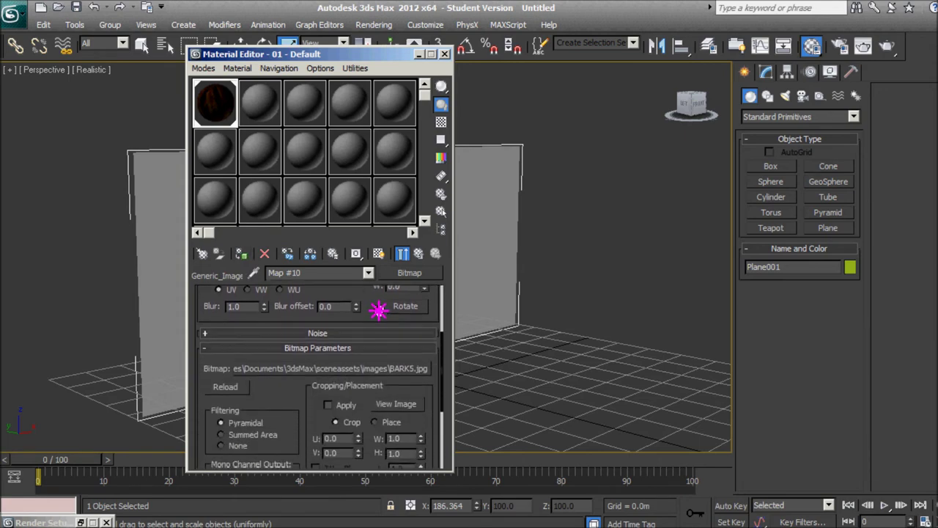
click(416, 255)
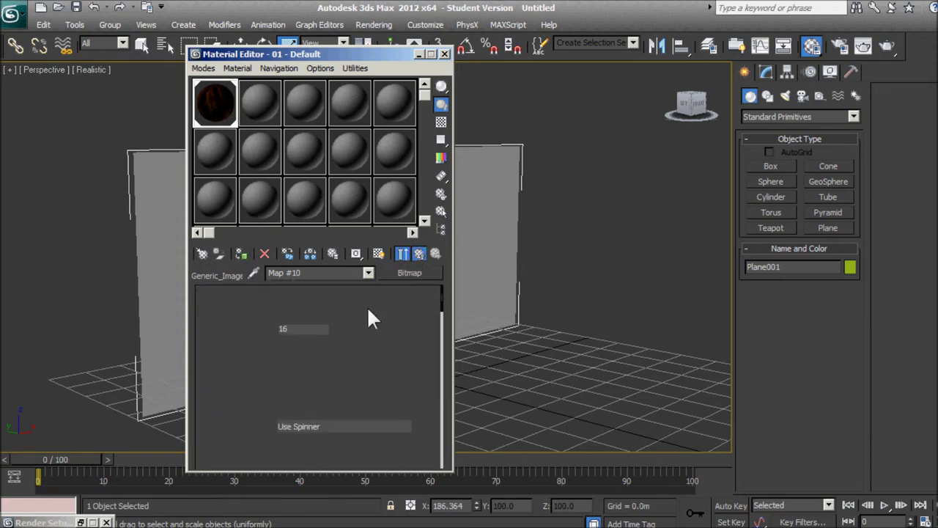
scroll(411, 337, down, 2)
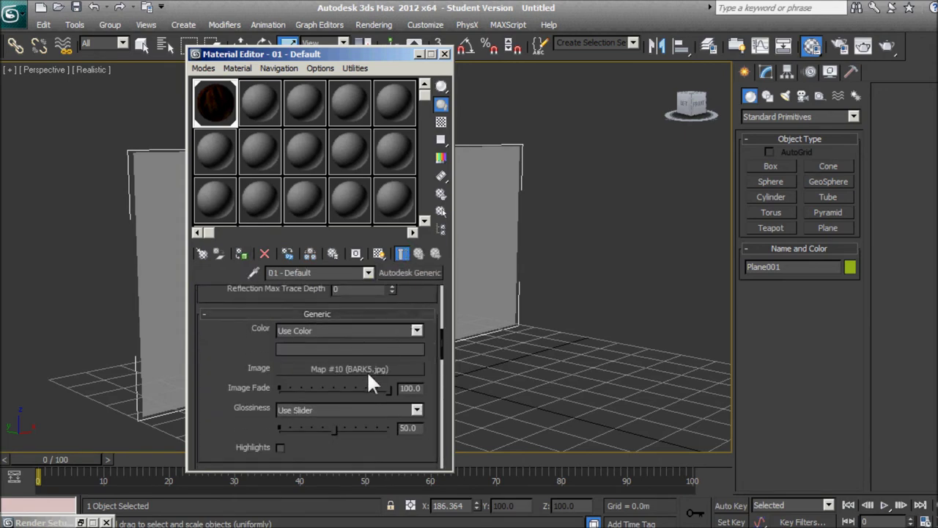
scroll(370, 378, down, 5)
mouse_move(370, 379)
mouse_down()
mouse_move(366, 314)
mouse_move(366, 374)
mouse_up()
scroll(367, 373, up, 2)
scroll(366, 374, up, 5)
scroll(367, 374, down, 6)
scroll(367, 374, up, 1)
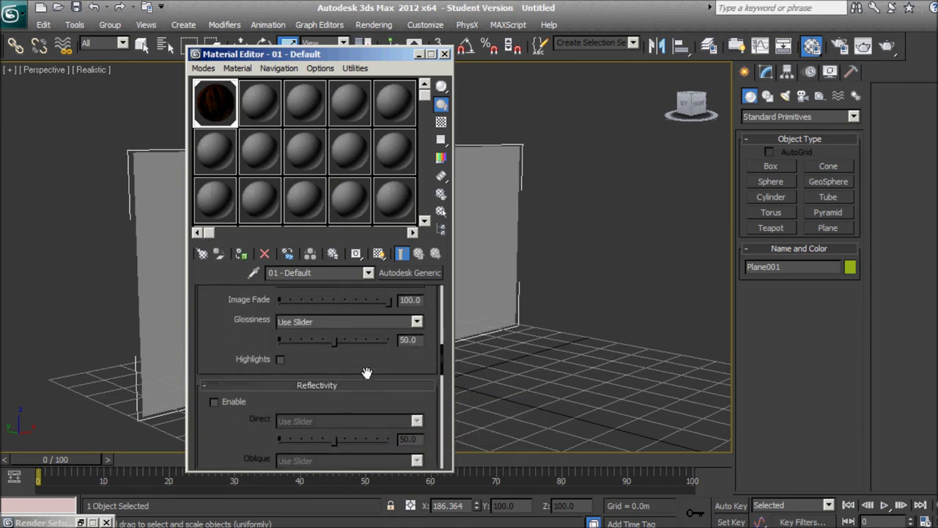
scroll(366, 372, up, 3)
drag(348, 346, 267, 104)
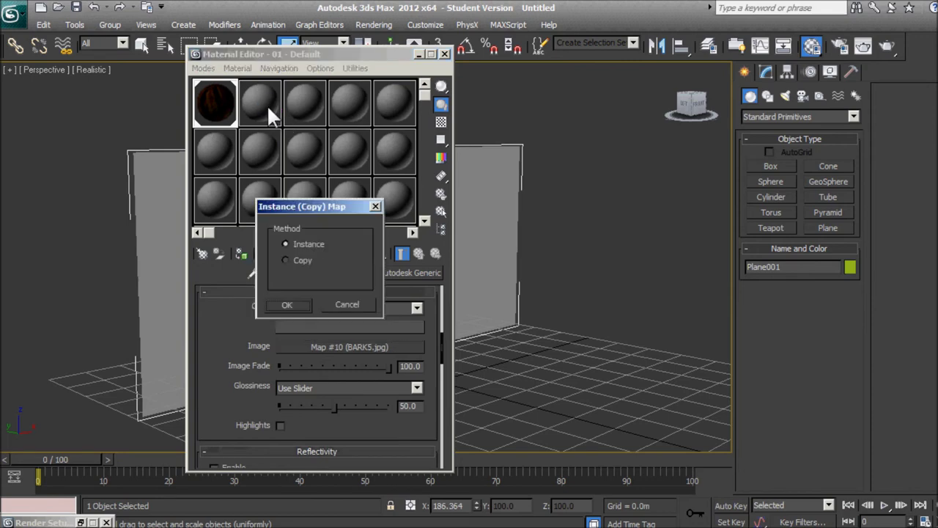
Step: Copy the bark map into sample slot 2 as an Instance
click(286, 303)
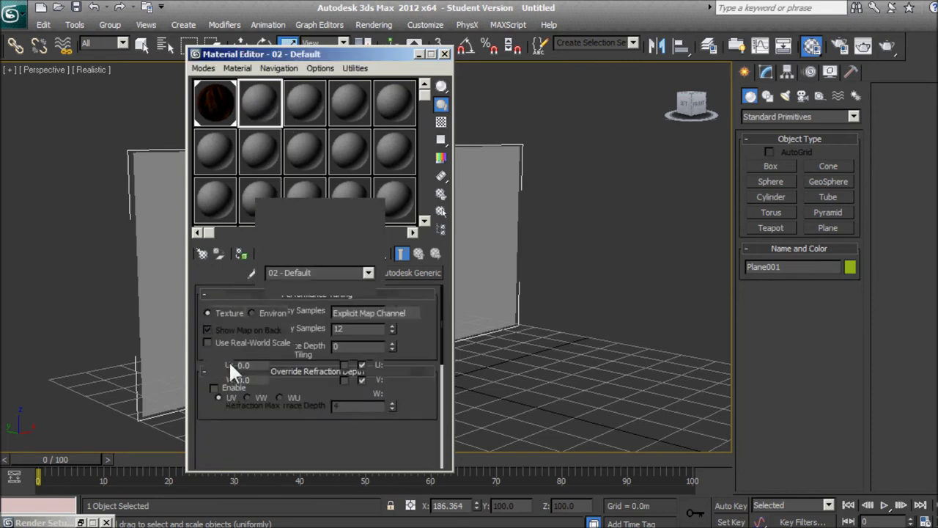
click(300, 351)
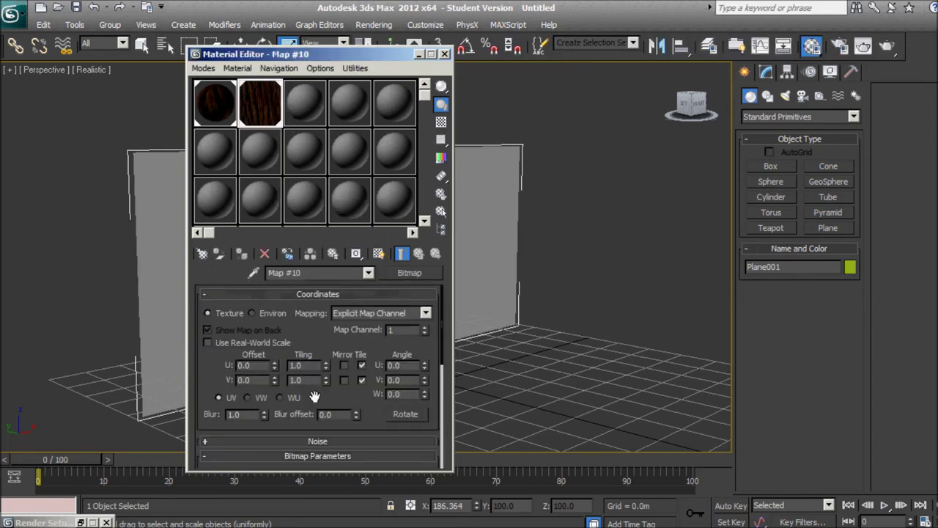
scroll(313, 396, down, 5)
scroll(314, 396, down, 2)
scroll(314, 397, up, 3)
scroll(344, 330, up, 3)
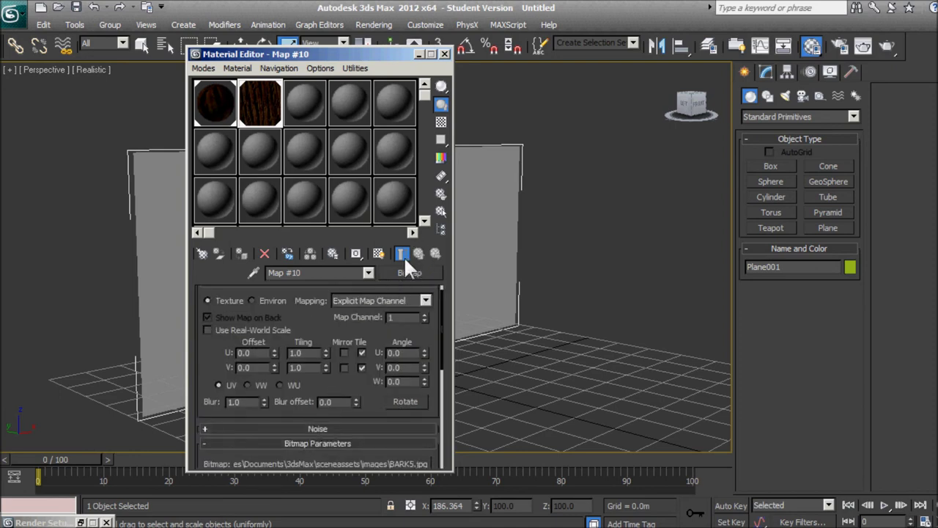
Step: Enable Bump on the first material using the BARK5 map as an instance, amount about 238
click(212, 117)
scroll(284, 352, down, 2)
scroll(286, 370, down, 2)
scroll(293, 380, down, 2)
scroll(293, 380, down, 2)
scroll(295, 381, down, 2)
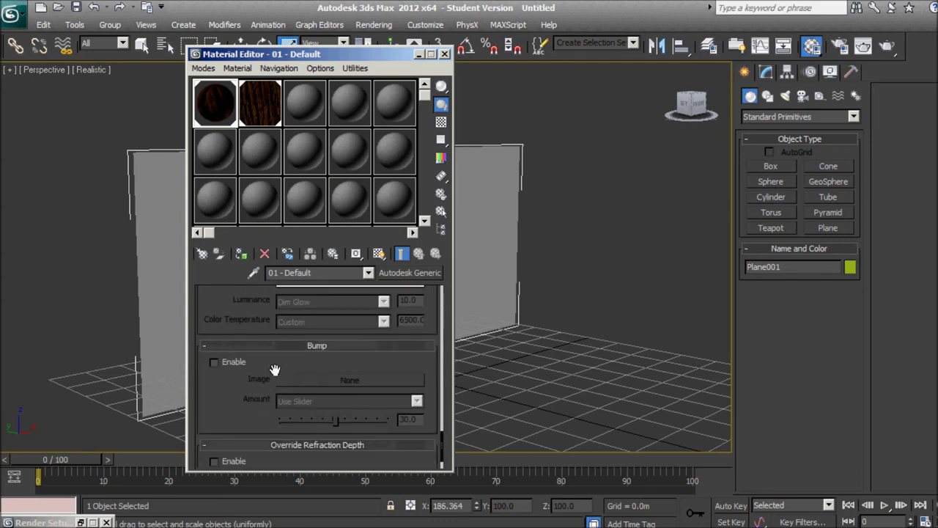
drag(255, 117, 273, 370)
click(213, 362)
drag(269, 104, 327, 375)
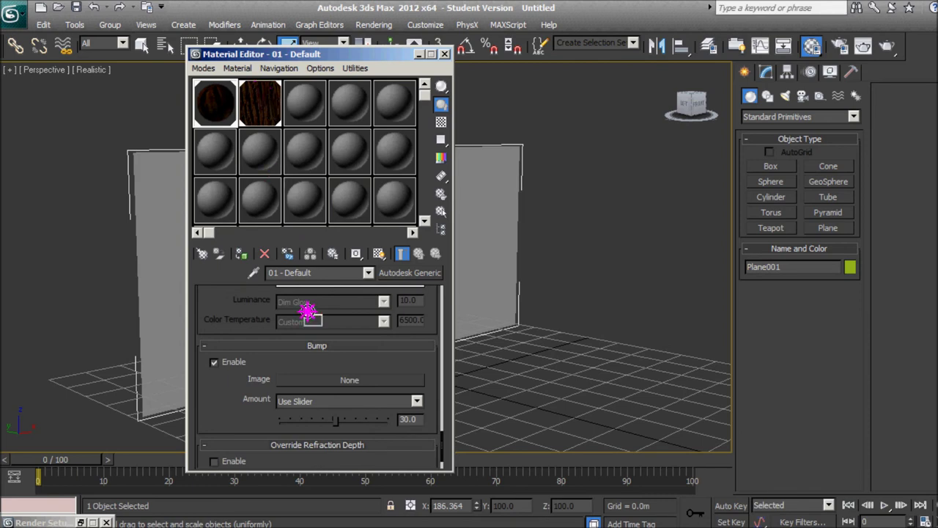
click(296, 304)
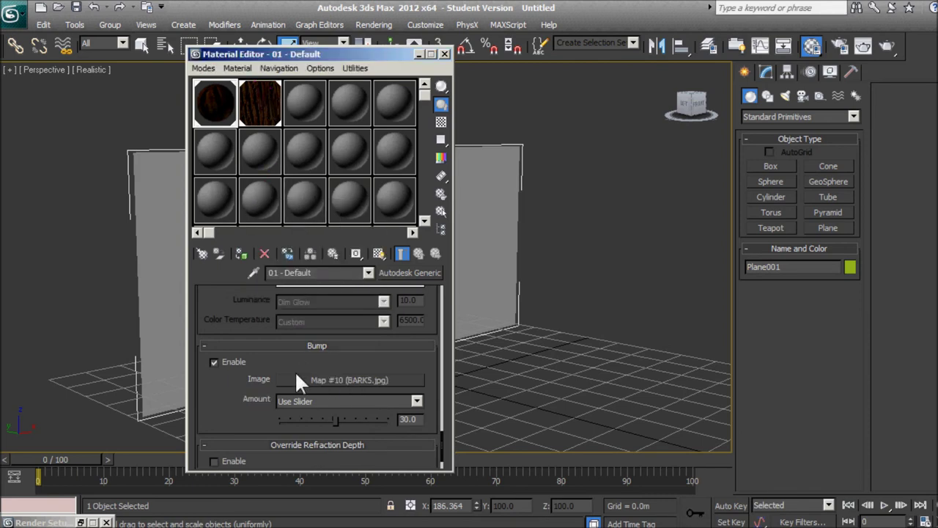
drag(337, 417, 346, 419)
click(766, 72)
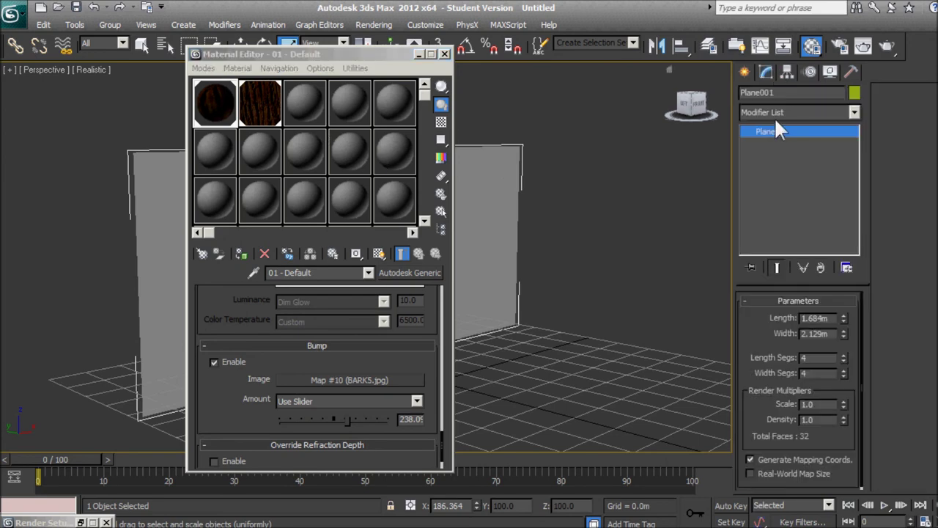
Step: Add a UVW Map modifier to the plane with Box mapping
click(854, 112)
drag(855, 139, 854, 484)
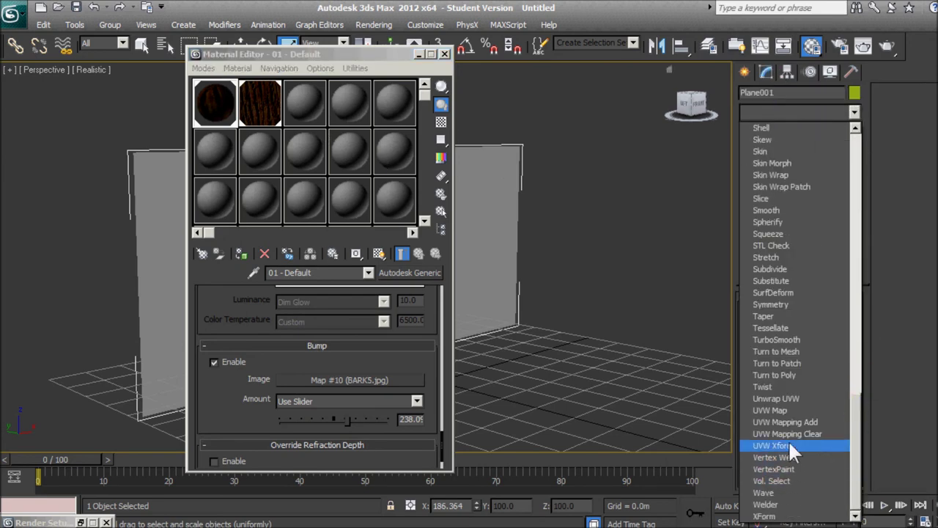
click(797, 410)
click(785, 382)
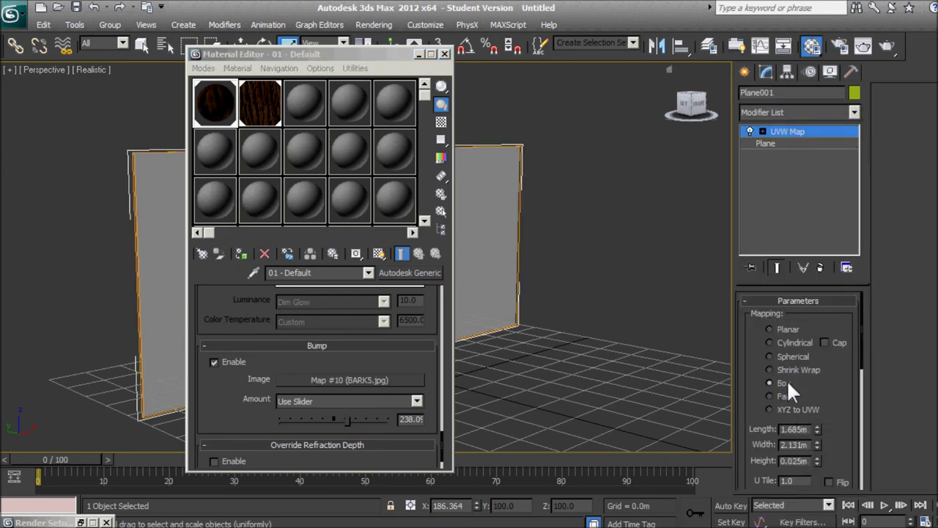
Step: Render a test of the bark-textured plane in the perspective view
key(shift+q)
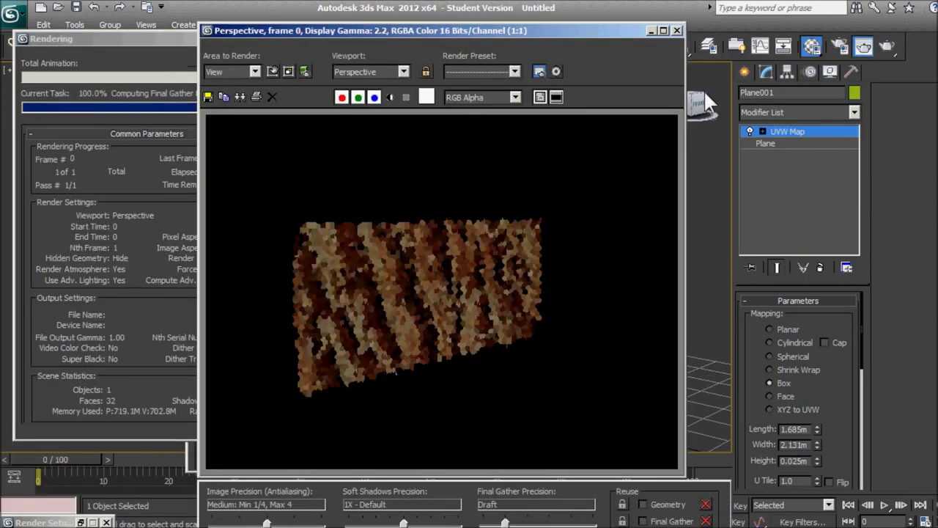
click(176, 38)
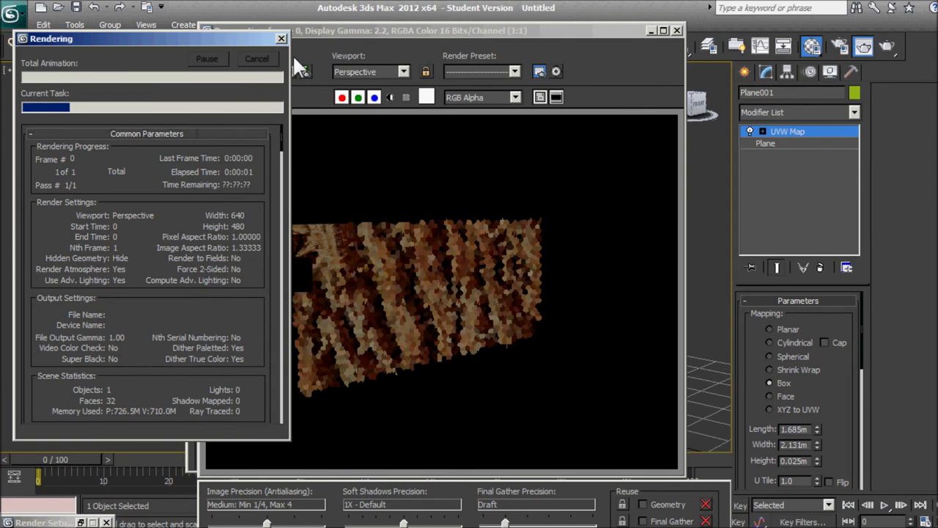
click(649, 31)
Step: Start creating a photometric Free Light and respond to the exposure control suggestion
click(744, 71)
click(785, 96)
click(809, 166)
click(473, 310)
Step: Place PhotometricLight001, raise it to about 1.786 m above the plane, and render the scene
click(530, 362)
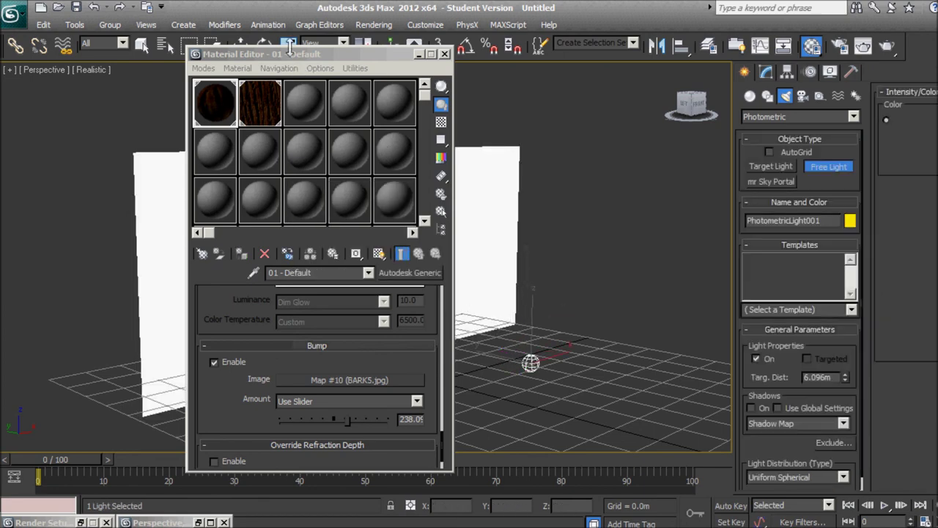
click(242, 46)
mouse_move(534, 343)
mouse_down()
mouse_move(541, 98)
mouse_move(592, 95)
mouse_up()
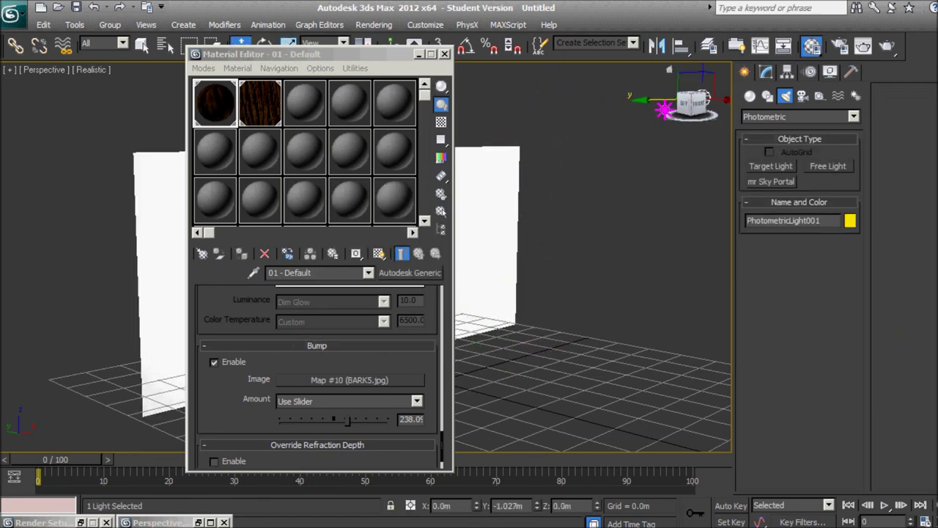
key(shift+q)
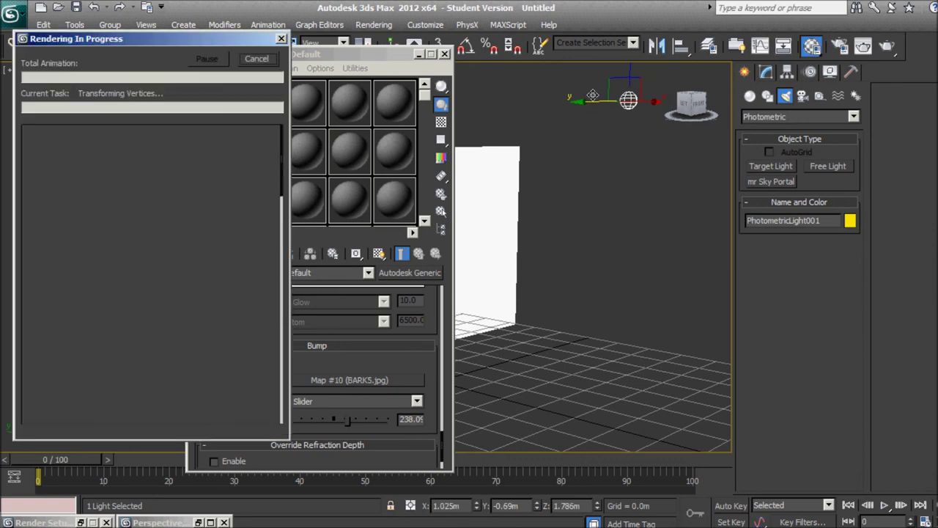